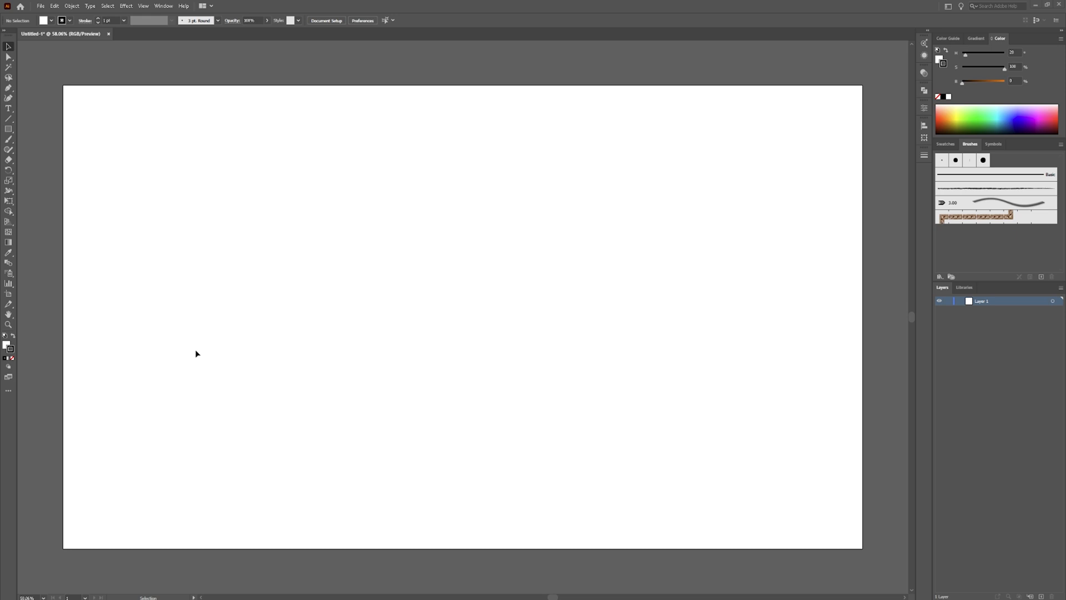
left_click(42, 6)
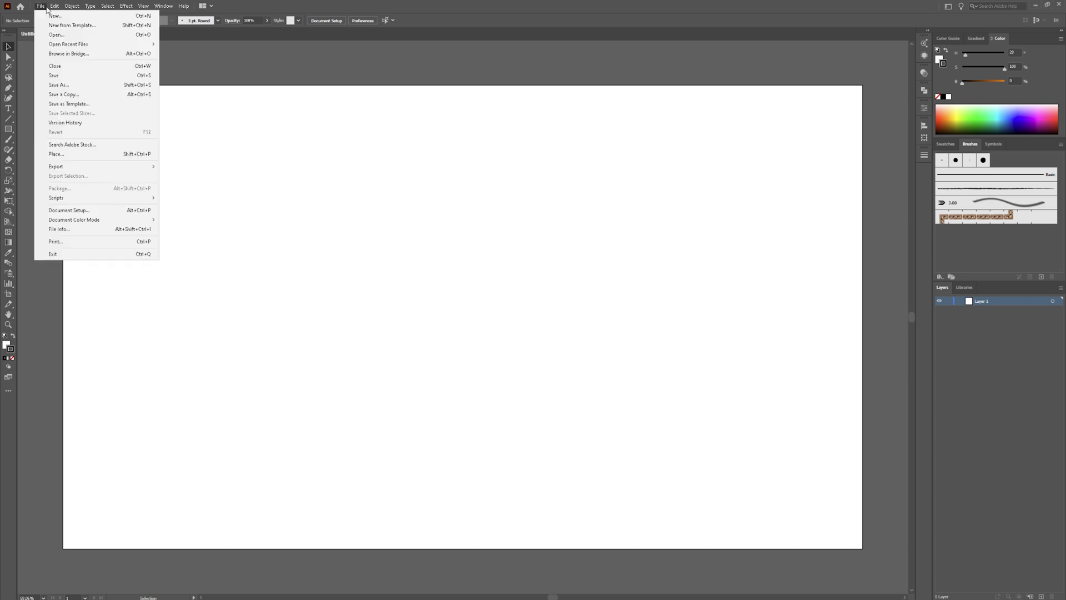
mouse_move(123, 199)
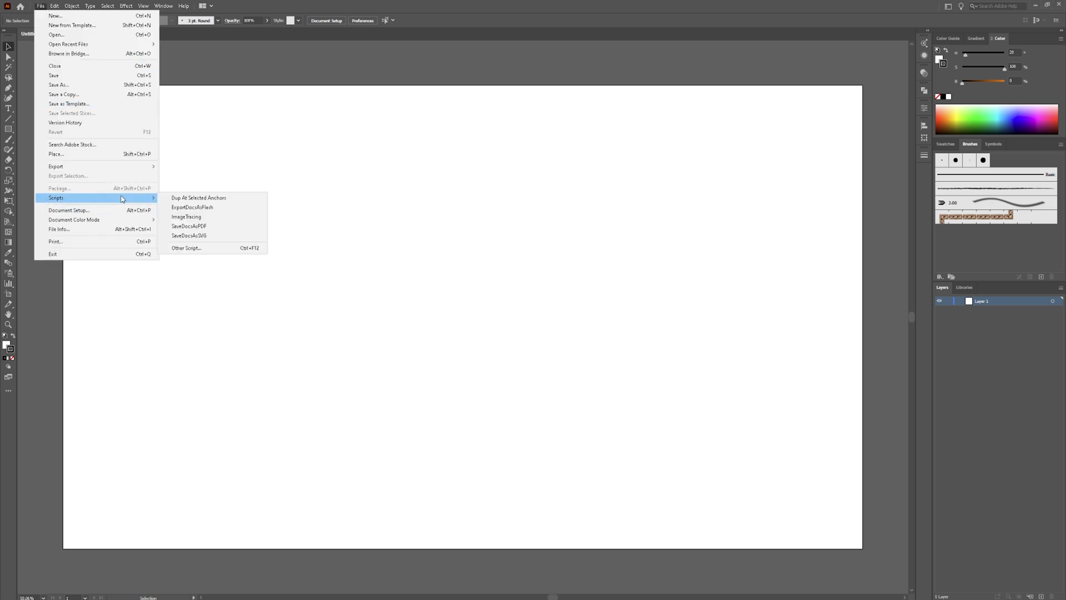
left_click(199, 198)
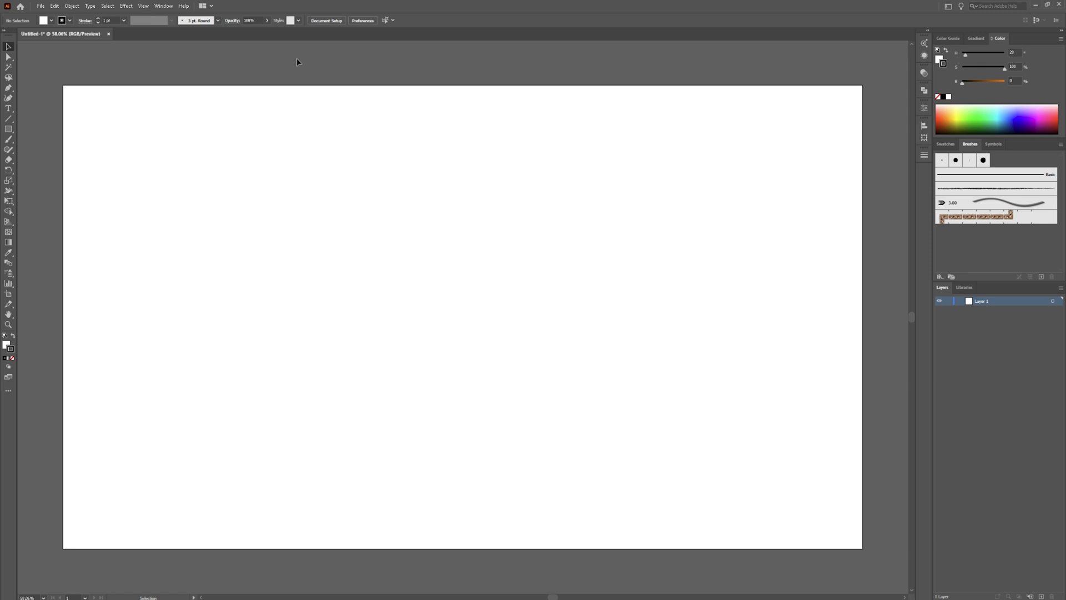
Add the point text "S" near the middle of the artboard
left_click(13, 112)
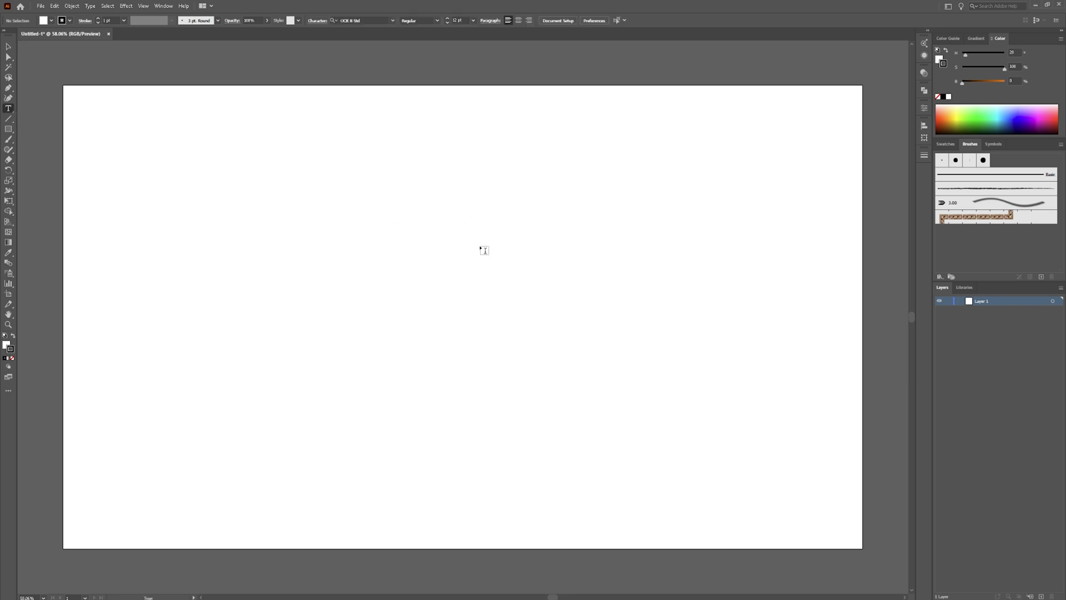
left_click(459, 251)
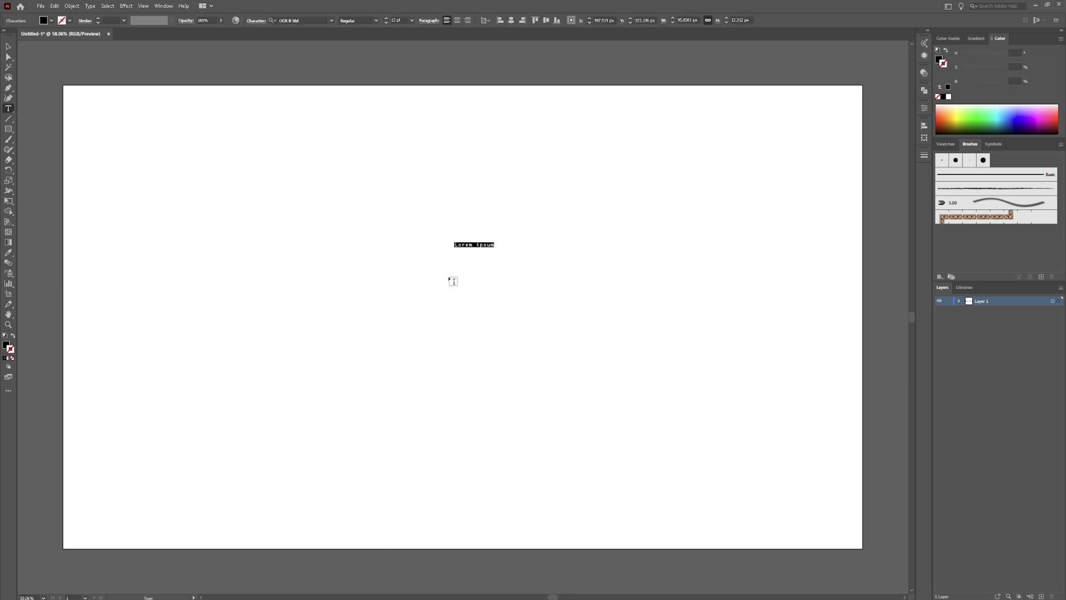
type("S")
key("Escape")
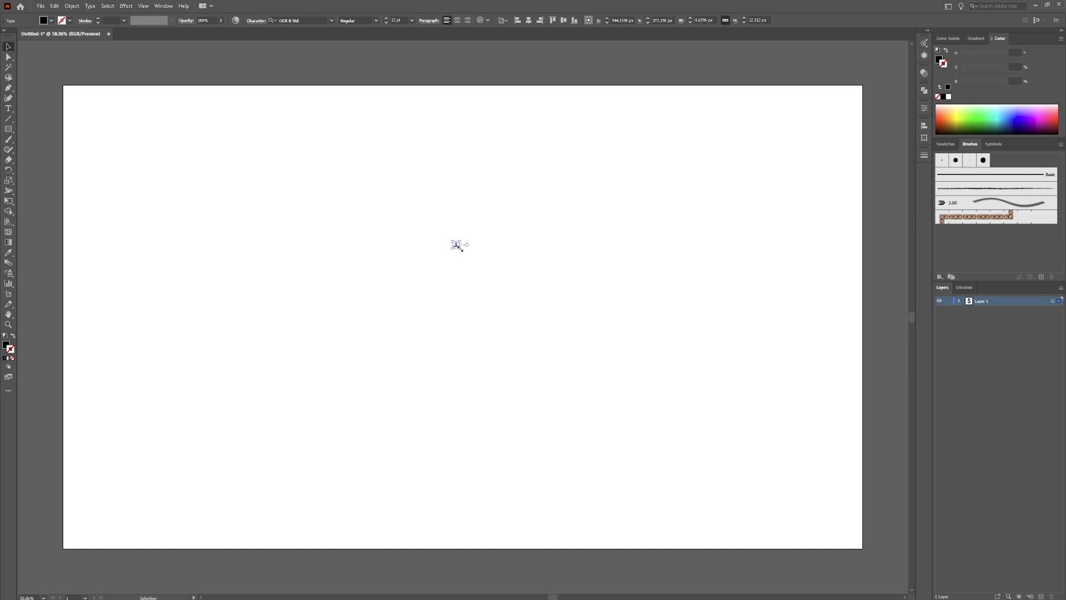
Enlarge the S until its text box nearly fills the artboard's height, about 769 px wide, and move it to the middle
left_click_drag(459, 245, 644, 519)
left_click(435, 321)
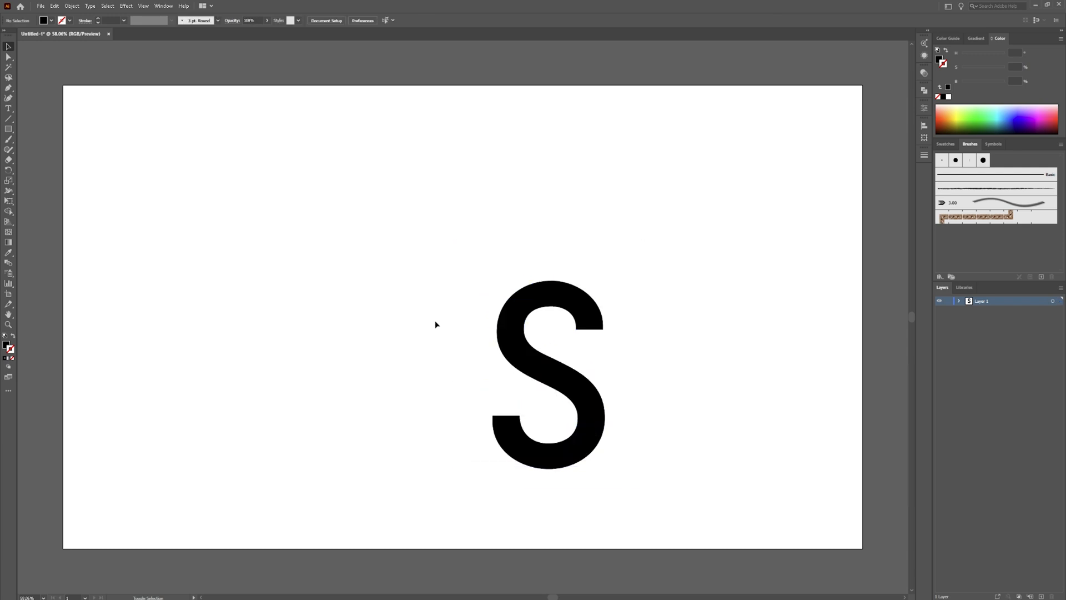
left_click_drag(586, 401, 435, 282)
left_click_drag(502, 408, 650, 493)
left_click_drag(476, 329, 528, 376)
Centre the S horizontally and vertically on the artboard
left_click(528, 20)
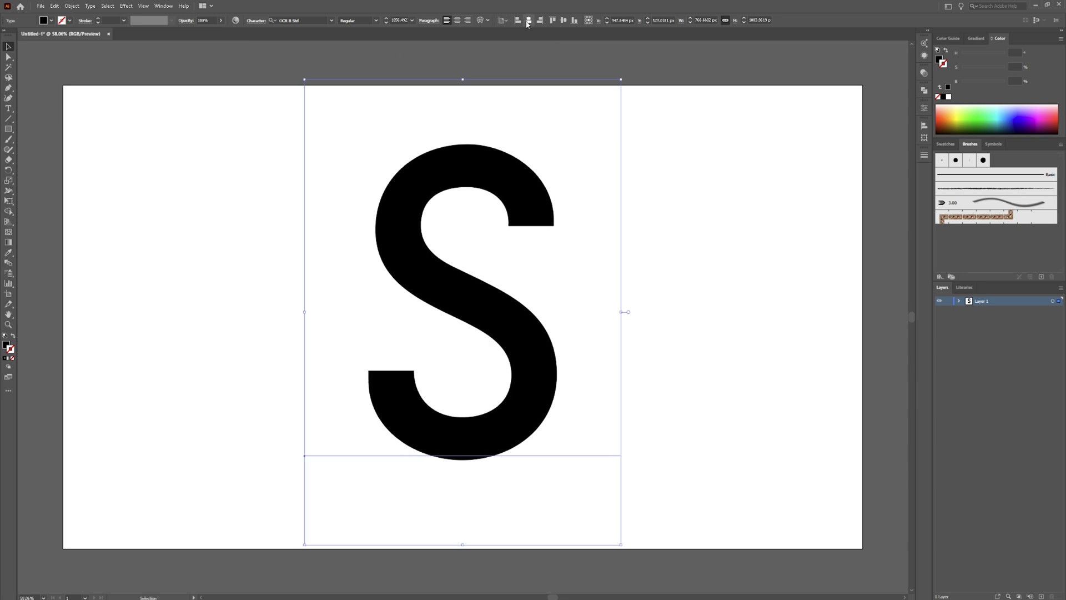
left_click(564, 21)
left_click(602, 131)
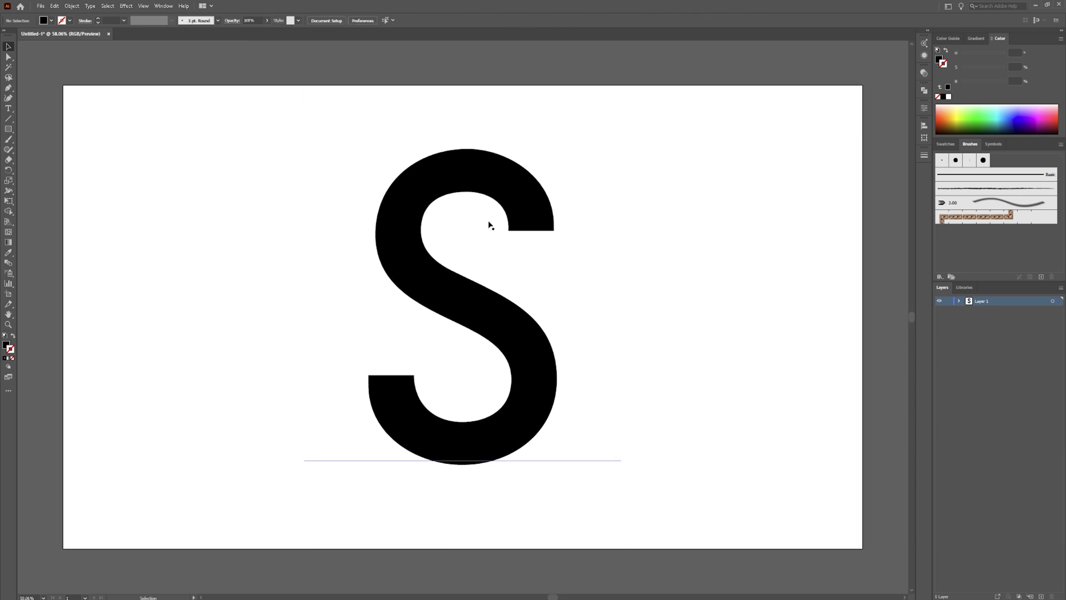
Convert the S text to outlines
left_click(471, 193)
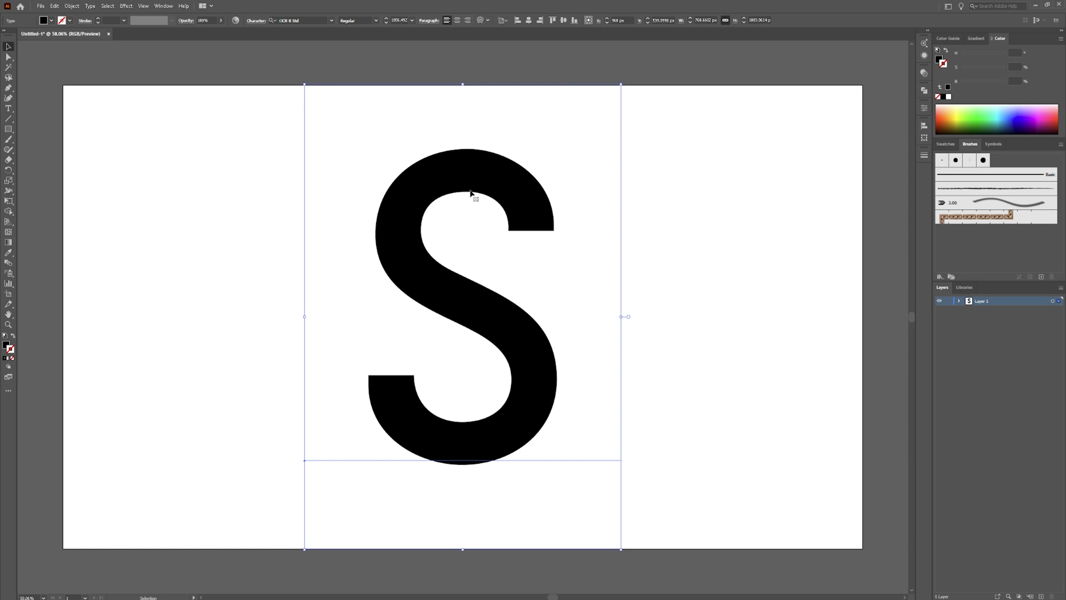
right_click(438, 179)
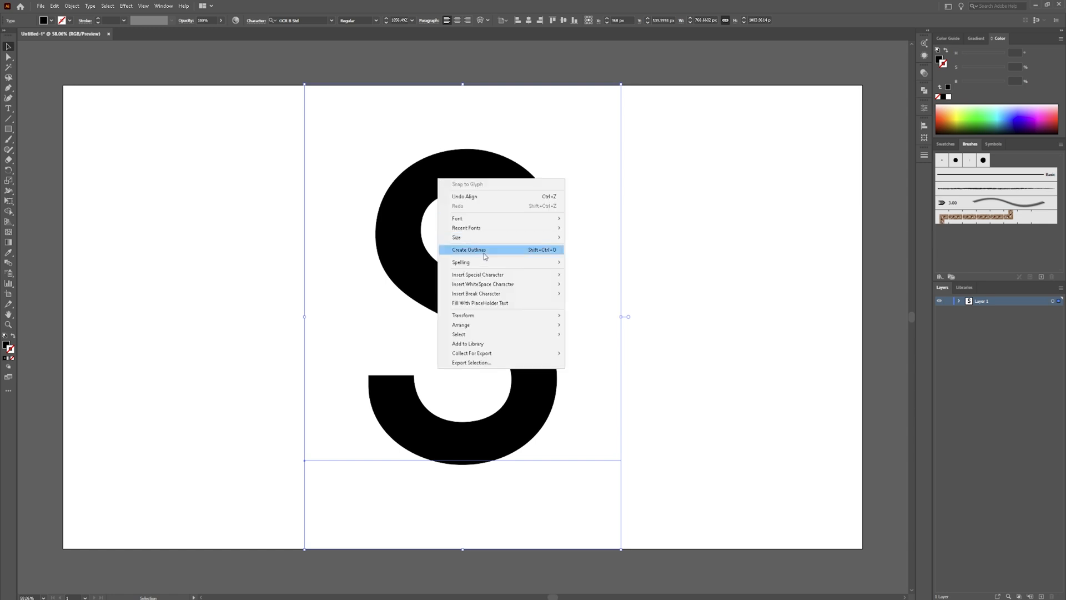
left_click(487, 252)
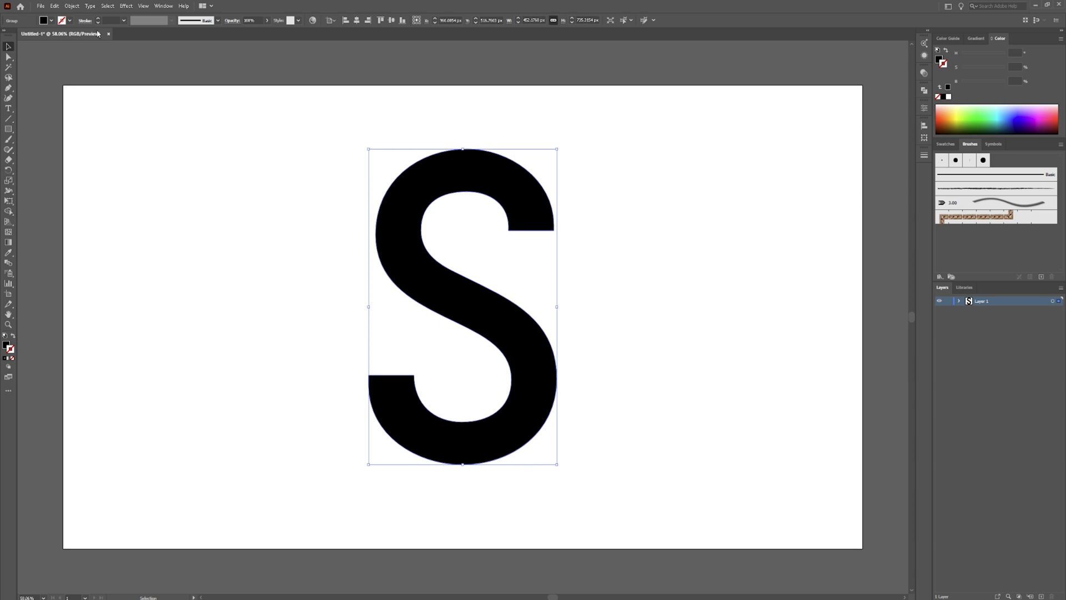
left_click(72, 6)
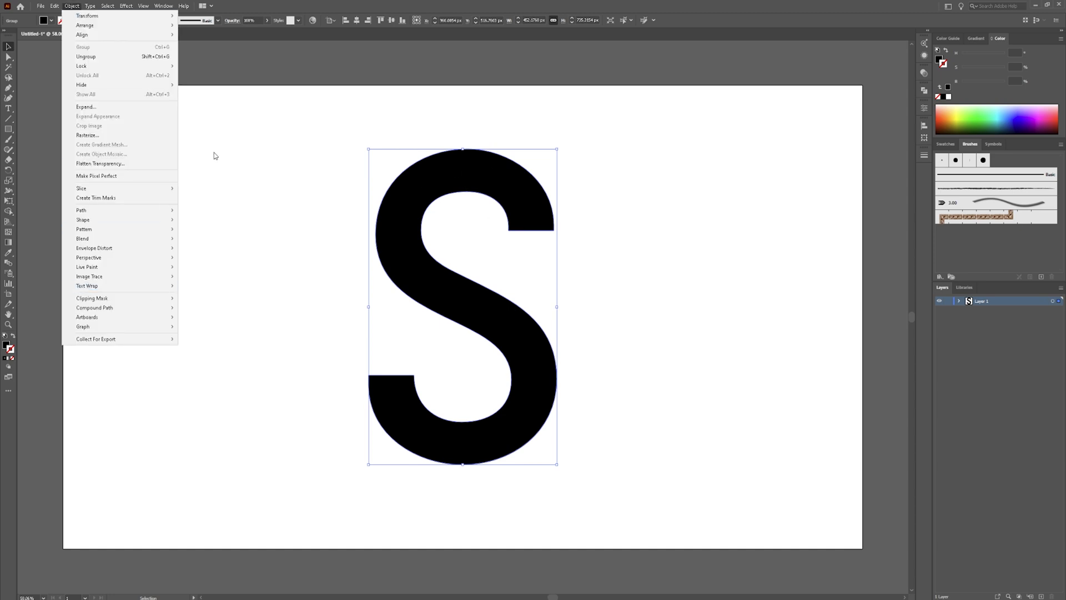
left_click(650, 143)
right_click(481, 187)
left_click(459, 171)
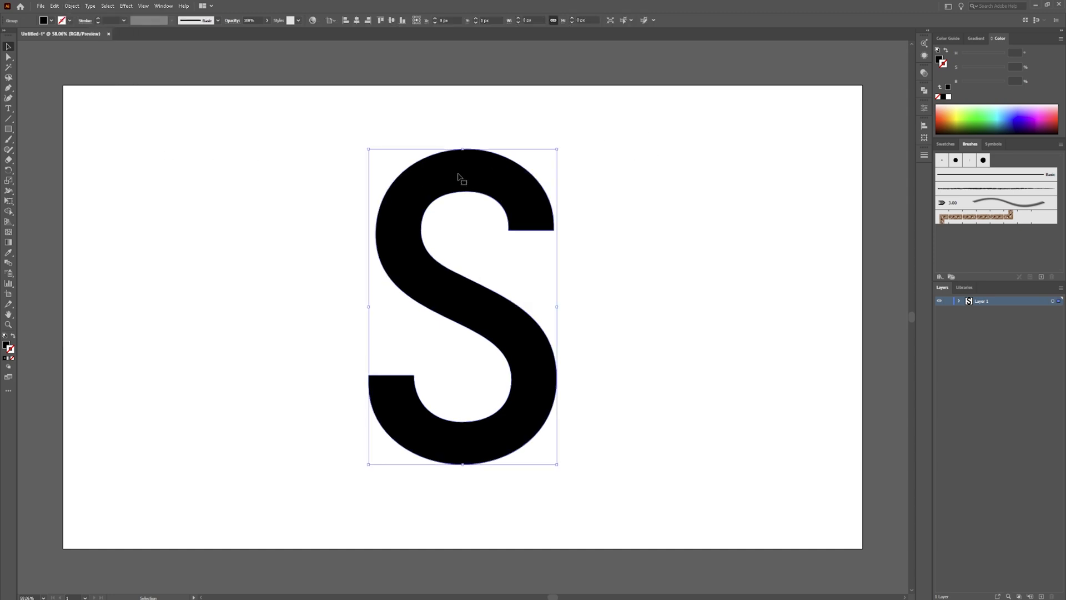
left_click(71, 6)
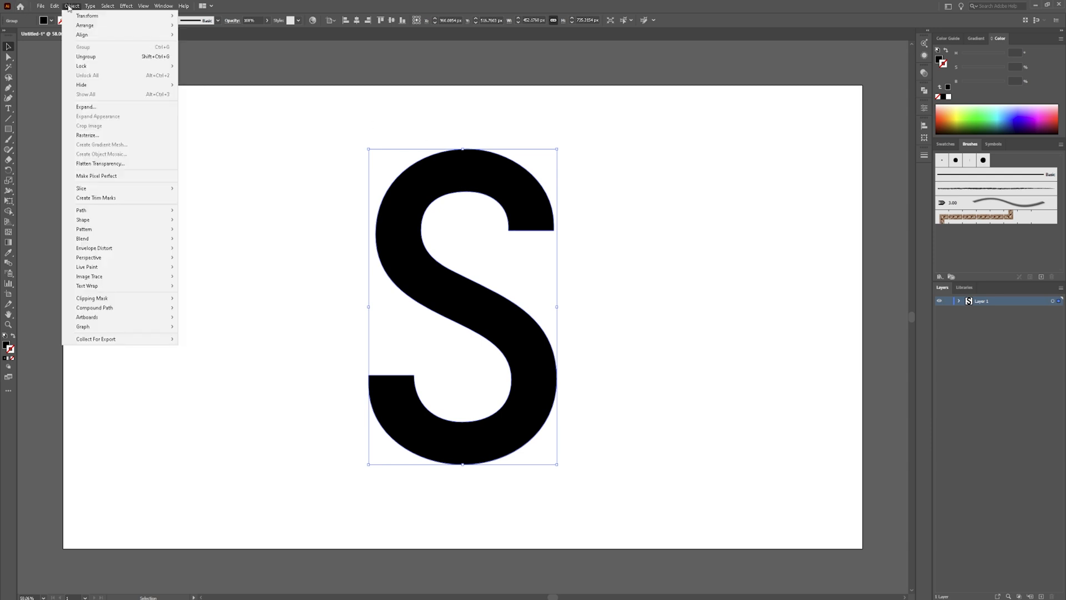
left_click(304, 151)
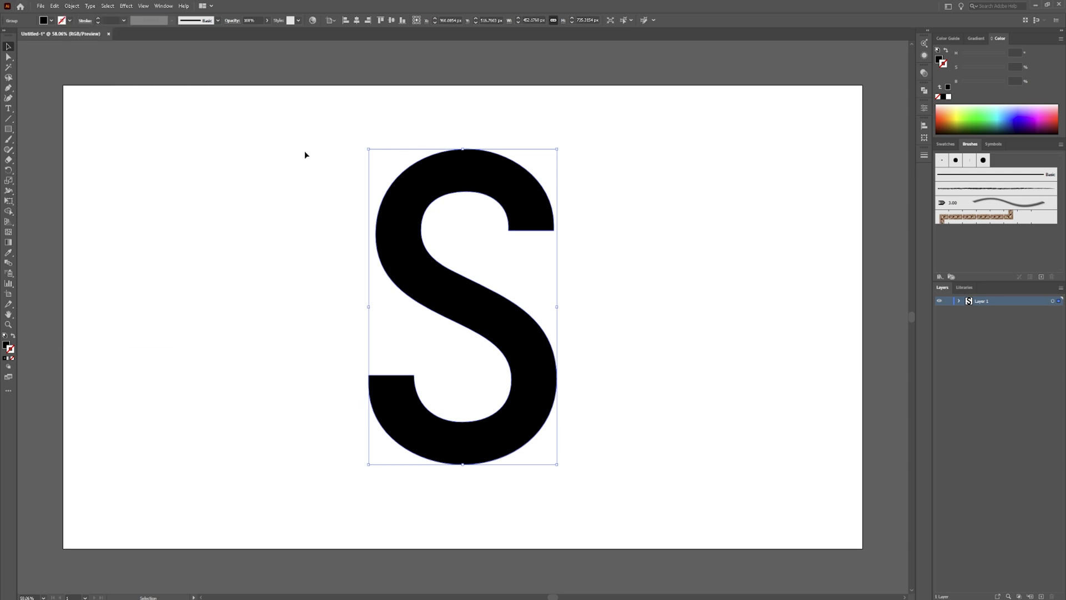
Swap the outlined S's fill and stroke to give it no fill and a black 1 pt stroke, and deselect it
left_click(423, 201)
left_click(13, 337)
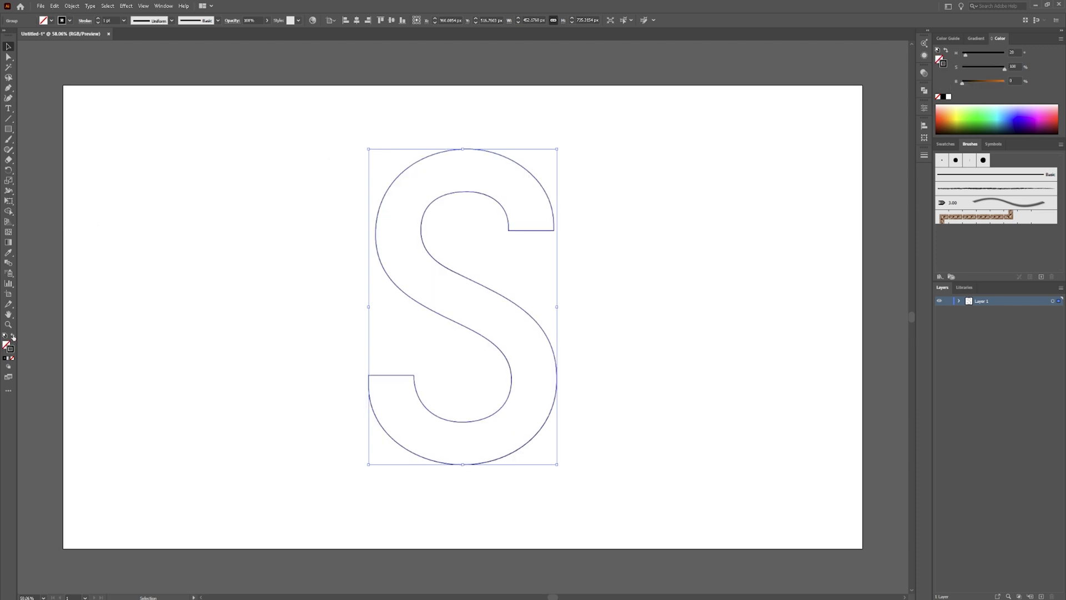
left_click(359, 260)
Inspect the S path and its anchor points in Outline view and return to Preview view
key("ctrl+y")
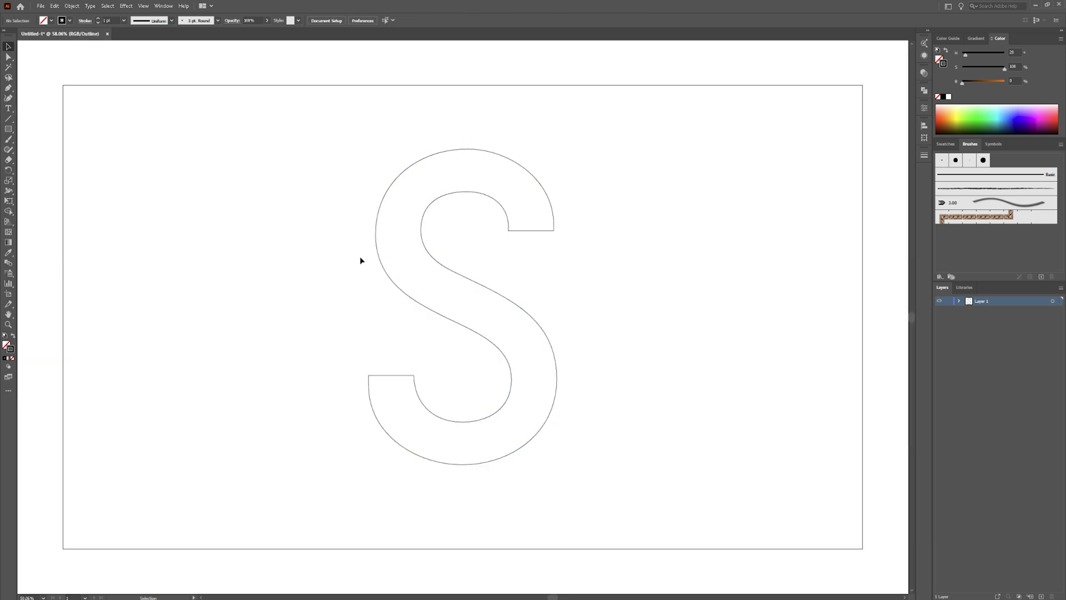
left_click(422, 239)
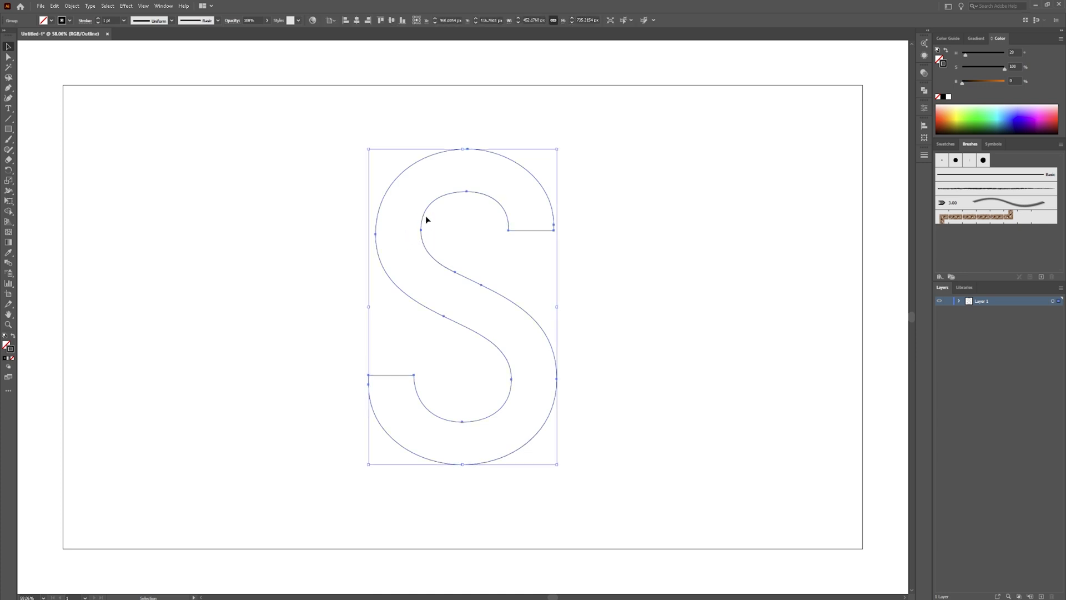
key("a")
left_click(417, 222)
key("v")
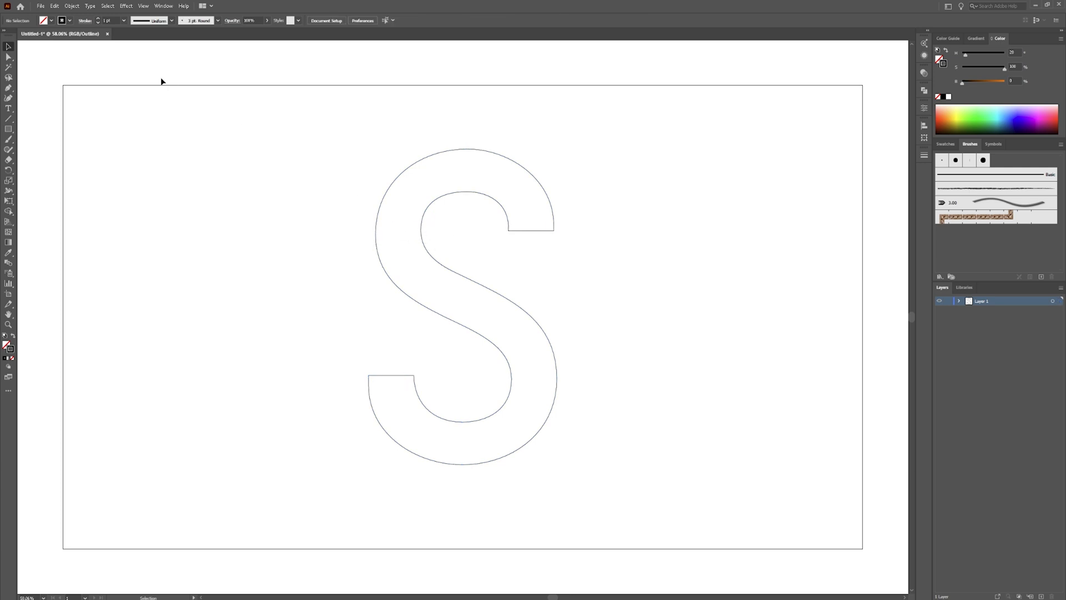
left_click(73, 7)
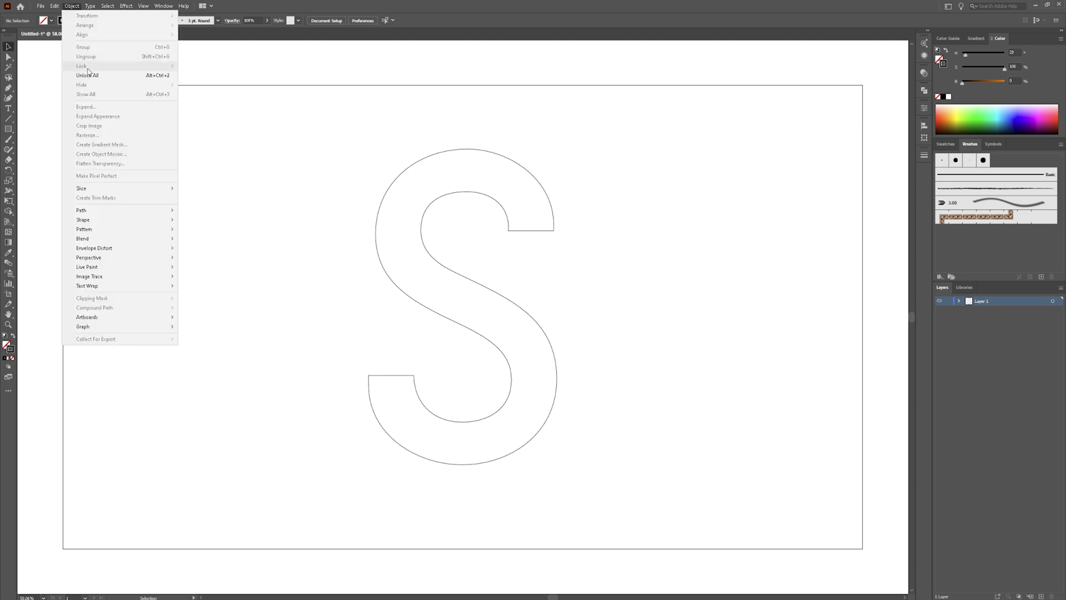
left_click(325, 192)
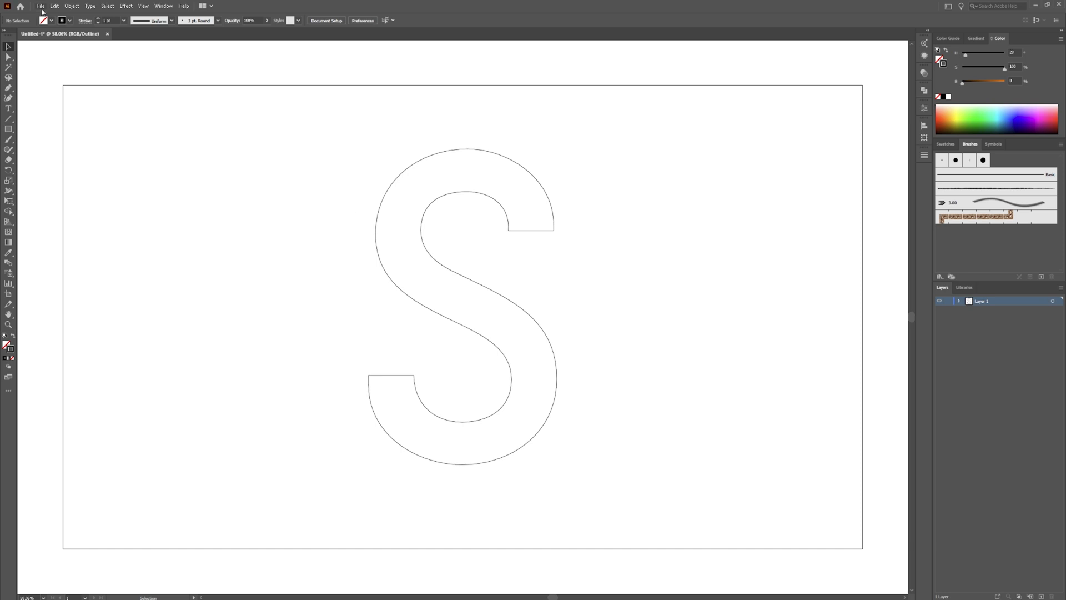
left_click(72, 6)
left_click(409, 262)
key("a")
key("ctrl+y")
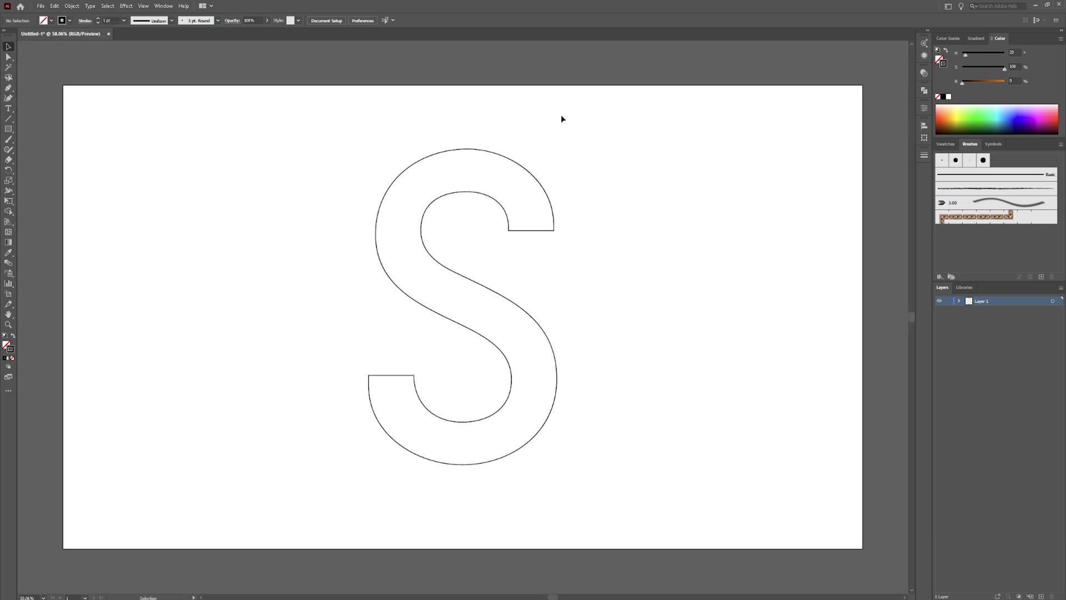
Choose the Pen tool and set the stroke colour to orange with hue 22, saturation about 97% and brightness 100%
left_click(8, 88)
left_click(950, 104)
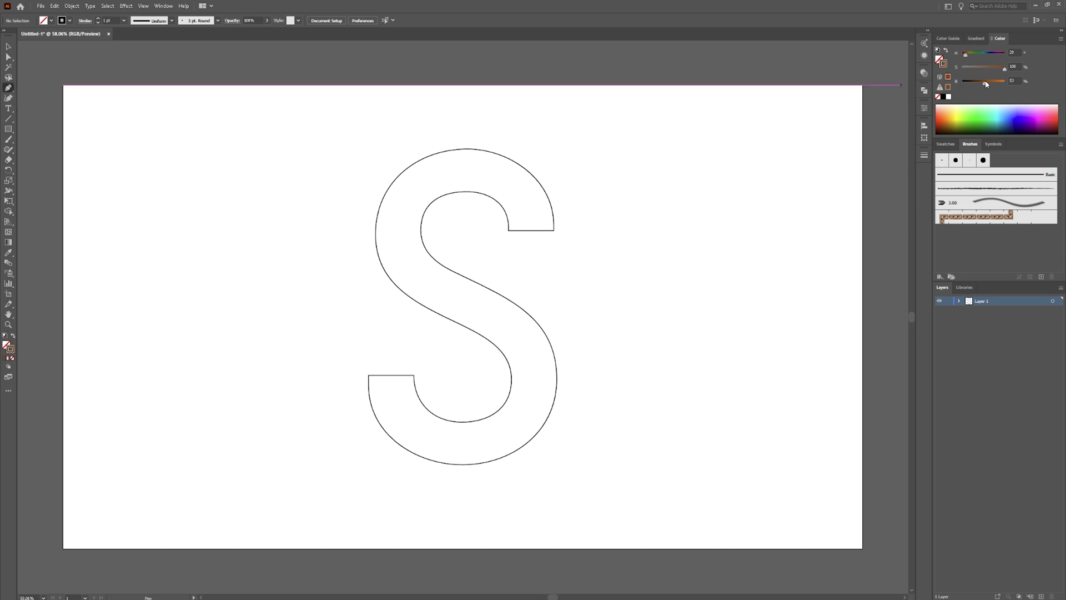
left_click_drag(947, 115, 947, 114)
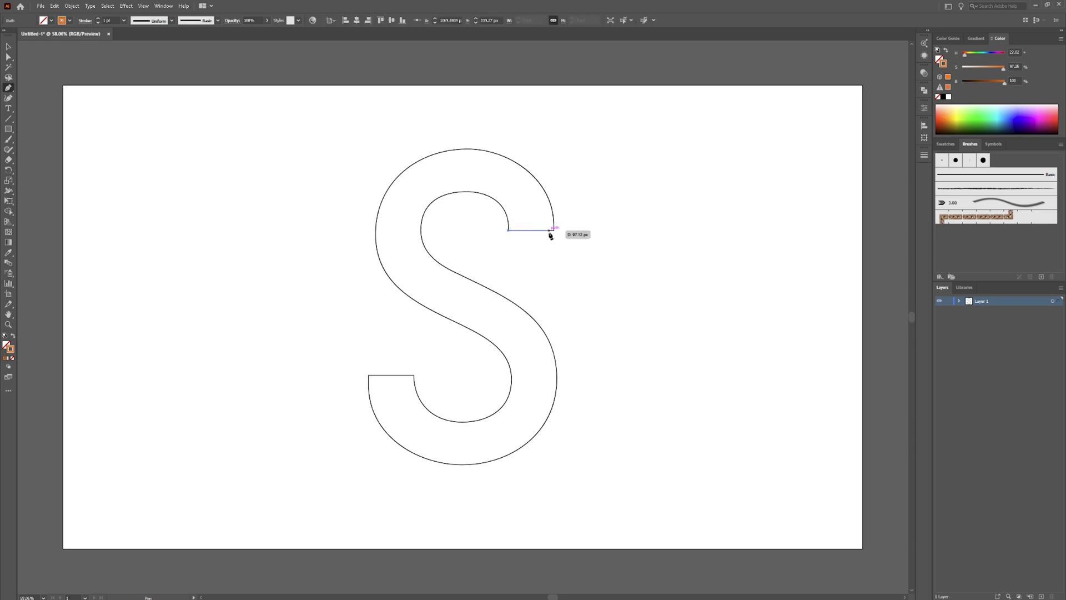
Draw a straight-segment zigzag path with the Pen tool from the S's upper terminal around its upper bowl, alternating between inner and outer edges
left_click_drag(553, 230, 486, 199)
left_click(485, 193)
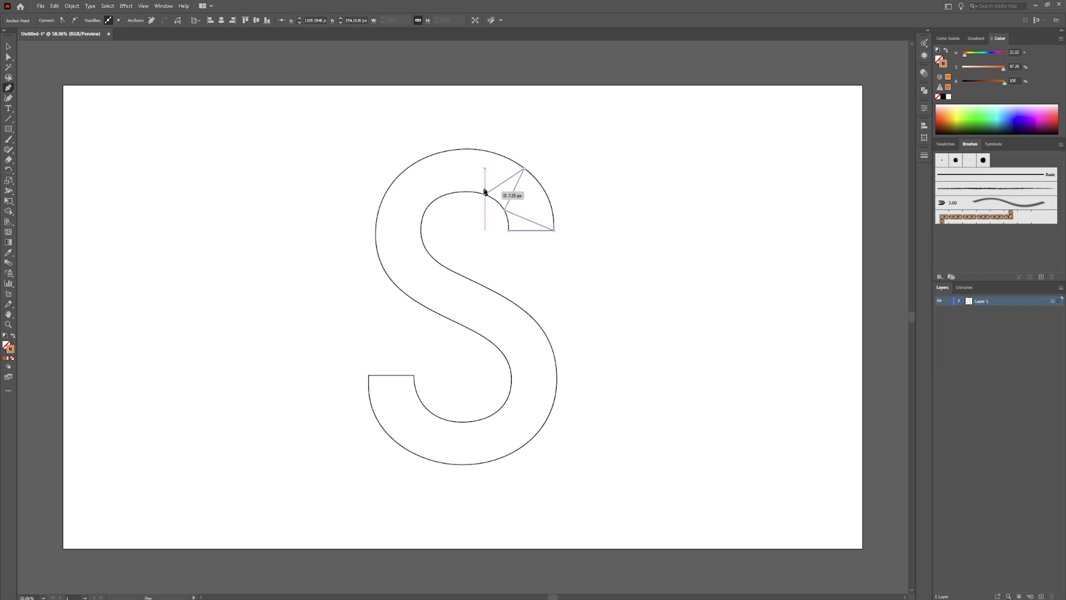
left_click(469, 148)
left_click(458, 193)
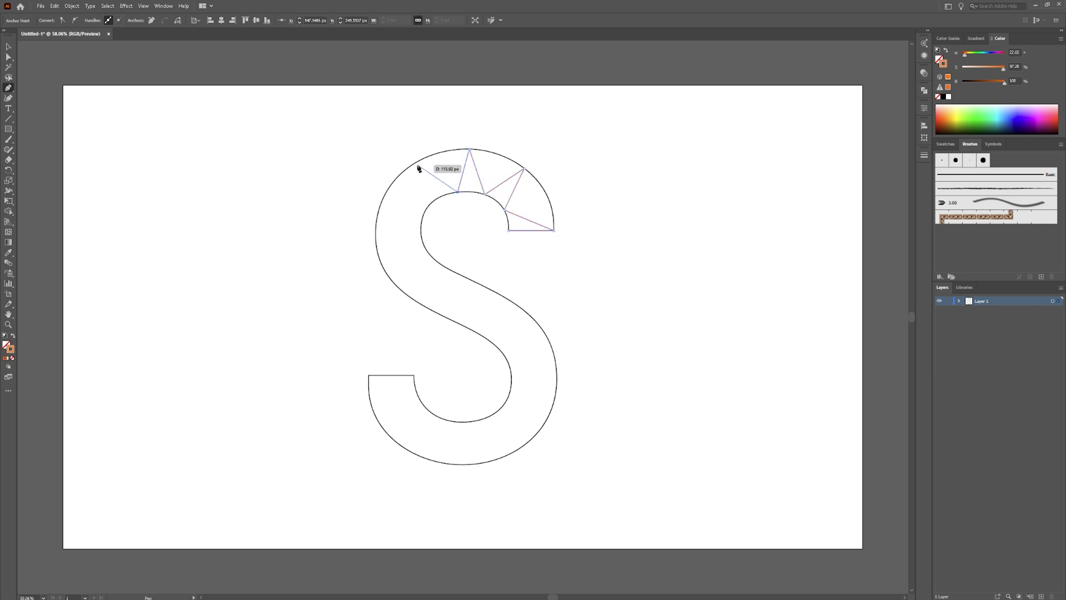
left_click(418, 162)
left_click(429, 196)
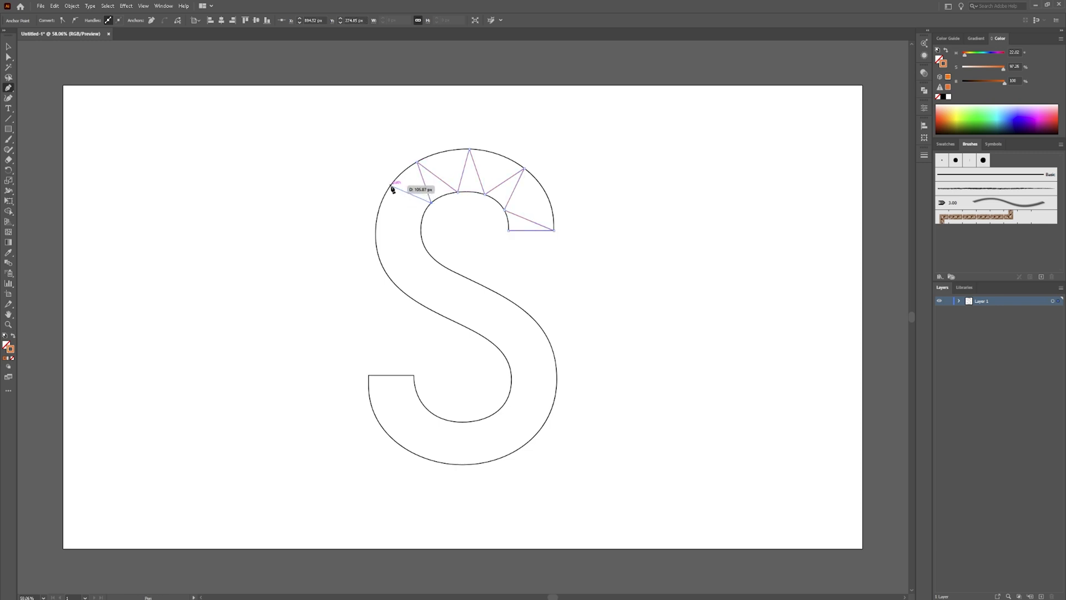
left_click(390, 185)
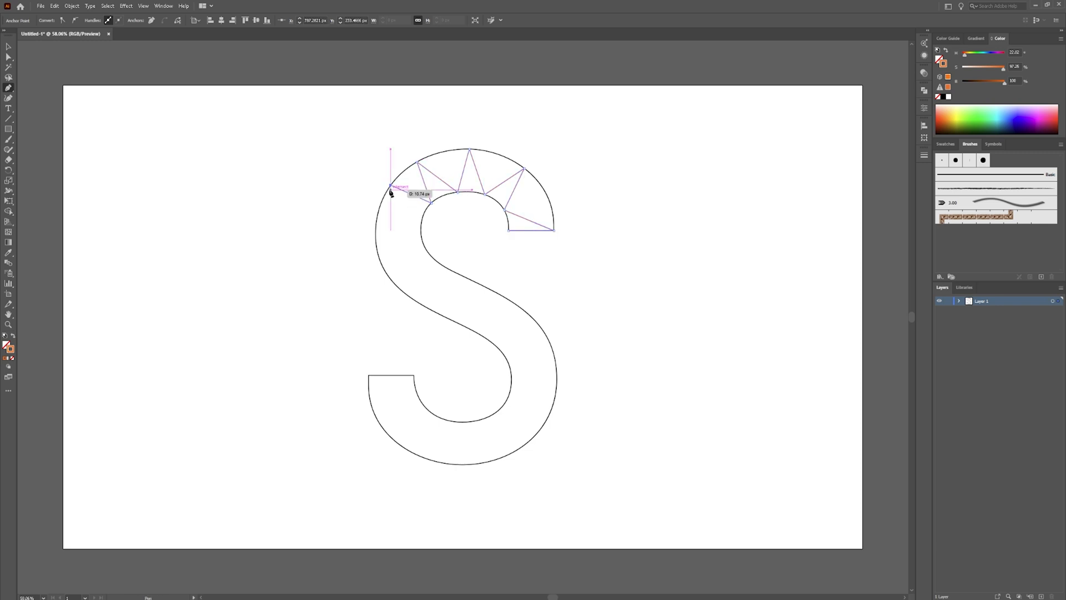
left_click(422, 229)
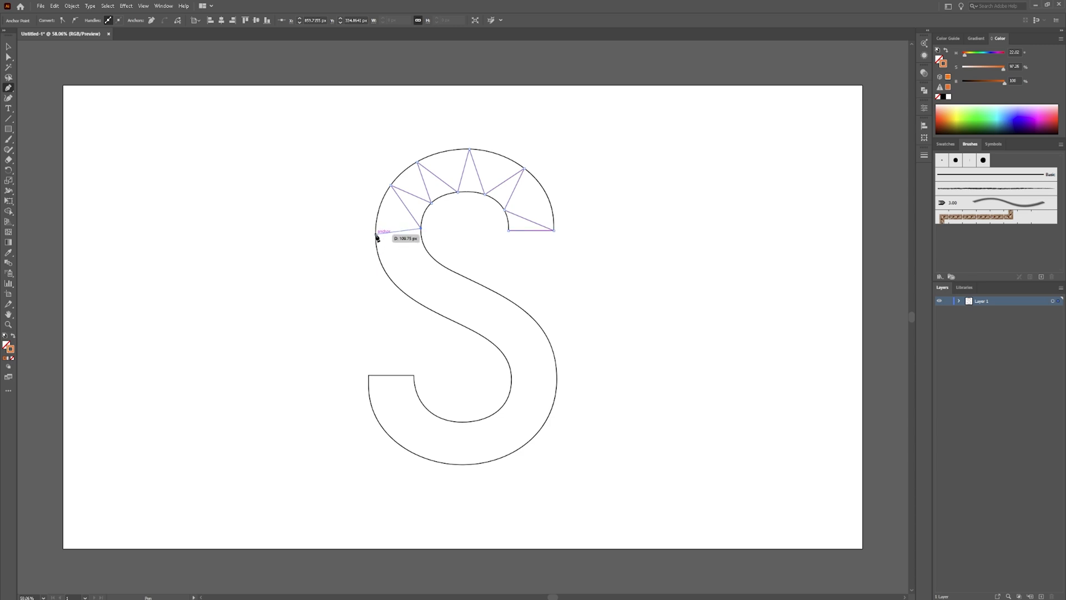
left_click(376, 243)
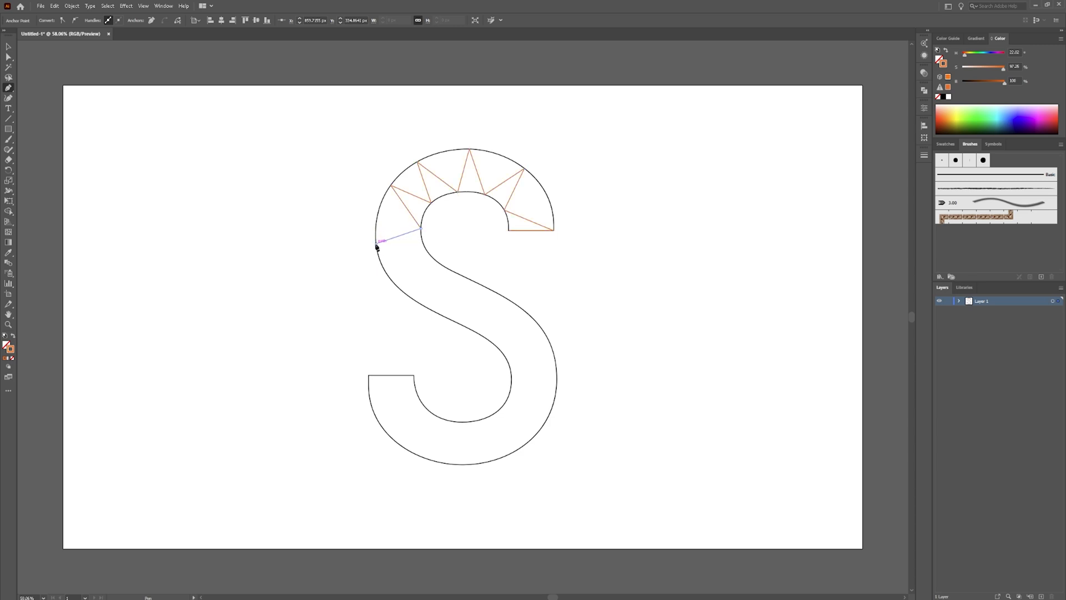
Extend the zigzag path down the S's diagonal middle stroke, placing anchors alternately on its two edges
left_click(425, 248)
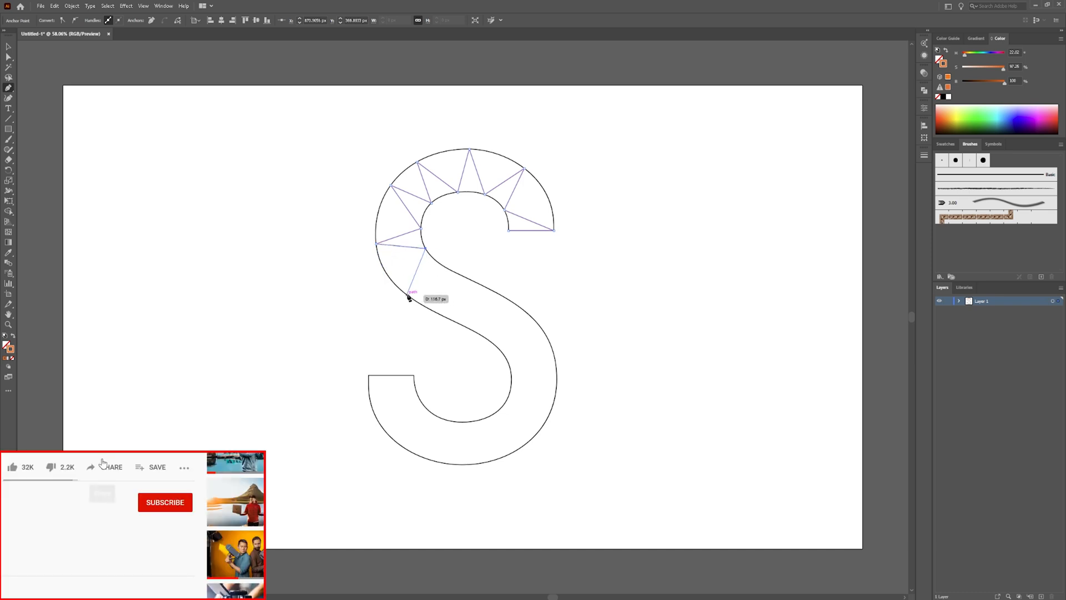
left_click(392, 279)
left_click(443, 266)
left_click(434, 309)
left_click(478, 284)
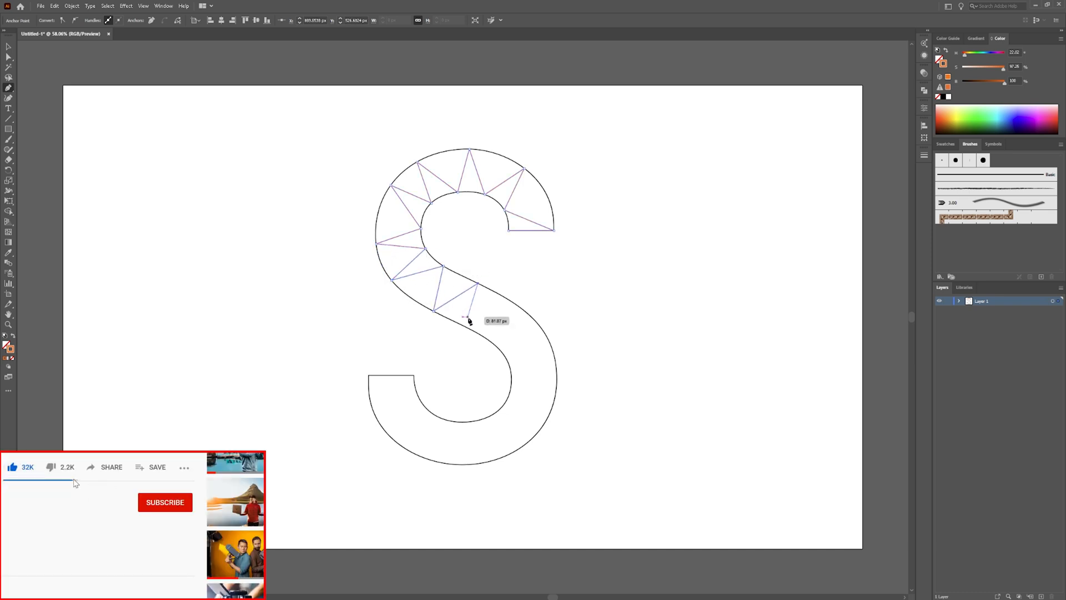
left_click(464, 326)
left_click(512, 301)
left_click(498, 348)
Continue the zigzag path around the S's lower bowl to the inner corner of its lower terminal
left_click(546, 335)
left_click(511, 373)
left_click(557, 384)
left_click(510, 394)
left_click(538, 432)
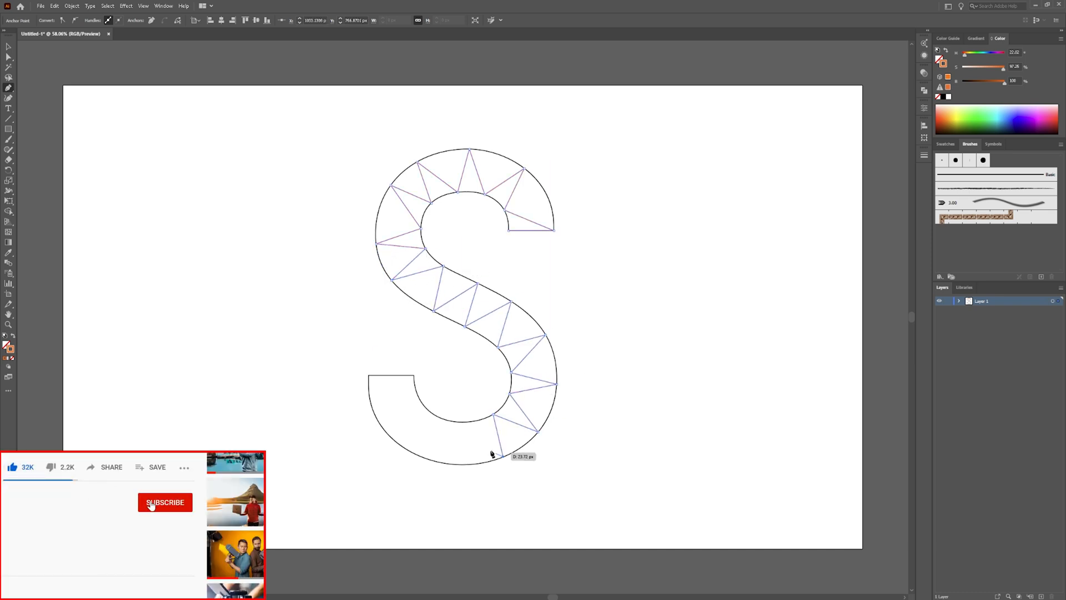
left_click(371, 396)
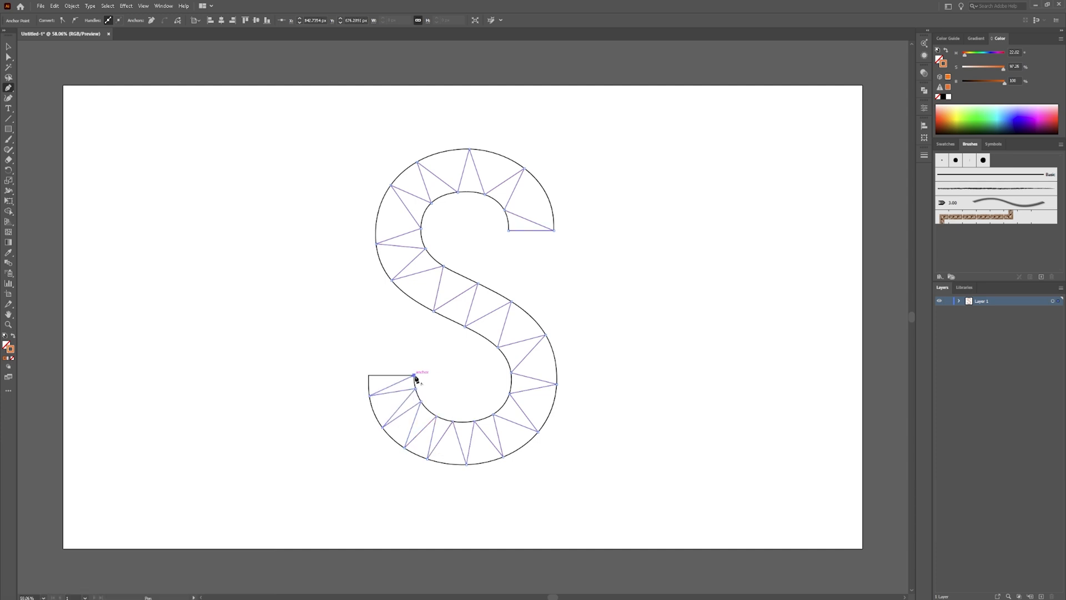
Close the zigzag's first pass at the lower terminal's corners and start a second pass back around the lower bowl to the diagonal stroke
left_click(414, 375)
left_click(368, 375)
left_click(394, 439)
left_click(444, 420)
left_click(483, 461)
left_click(556, 408)
left_click(527, 312)
left_click(481, 334)
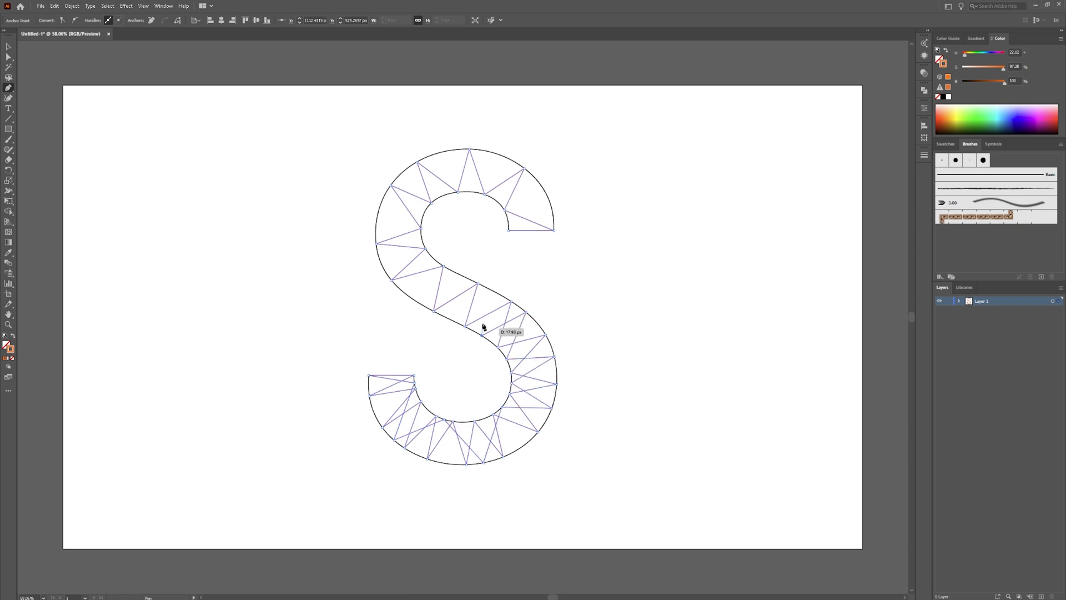
Run the second zigzag pass up the diagonal stroke and around the upper bowl, ending at the upper terminal's inner corner
left_click(491, 290)
left_click(449, 319)
left_click(409, 295)
left_click(379, 260)
left_click(378, 214)
left_click(405, 170)
left_click(494, 153)
left_click(544, 192)
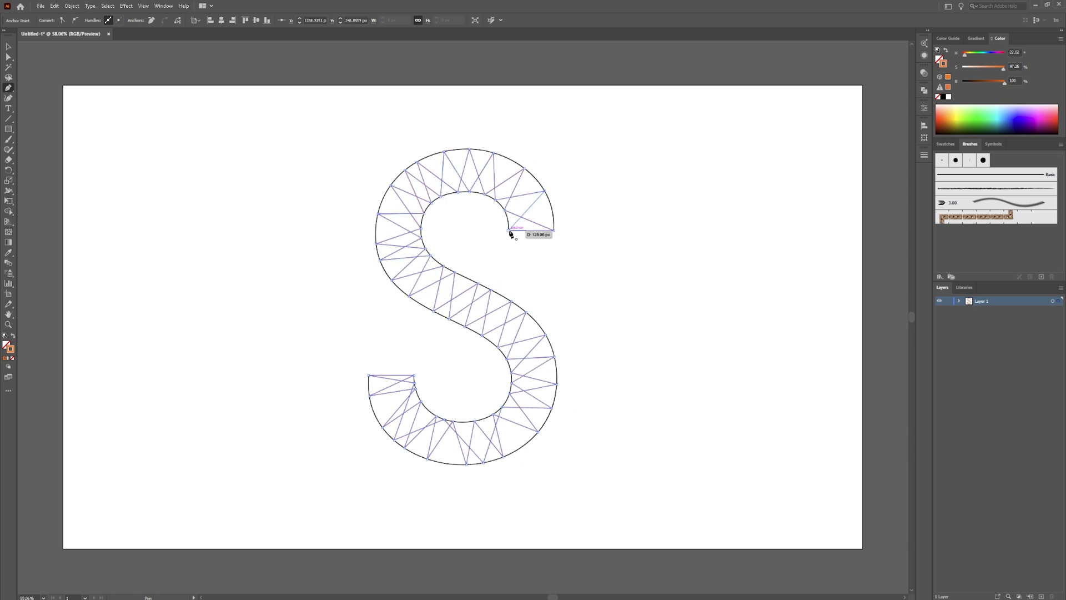
left_click(509, 230)
Draw an orange-filled circle without stroke in the empty area left of the S and scale it to 17 px
left_click_drag(9, 129, 46, 149)
key("v")
left_click(391, 262)
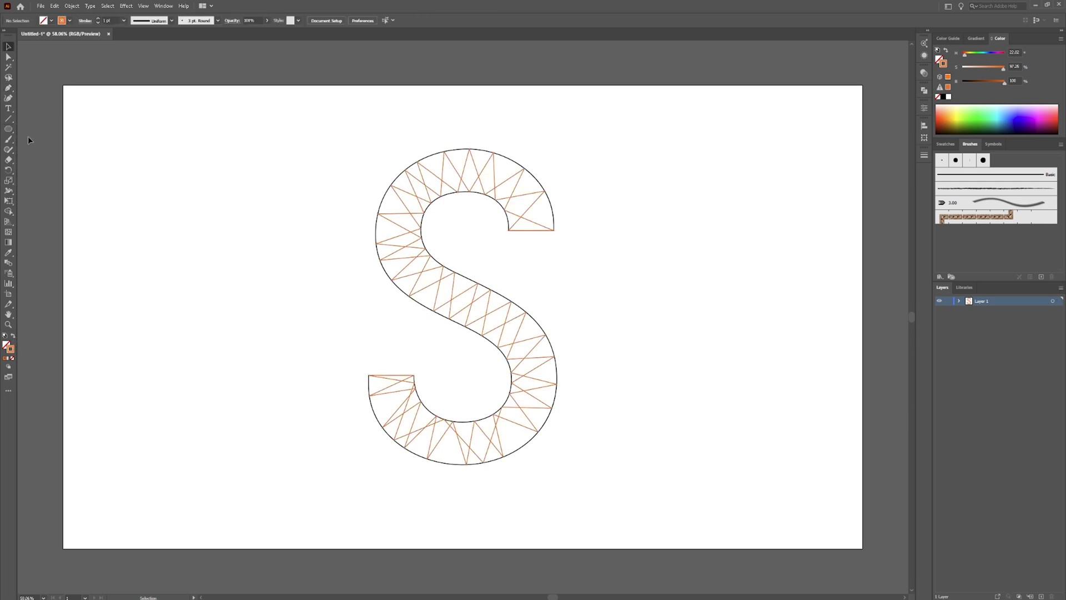
key("l")
left_click(13, 337)
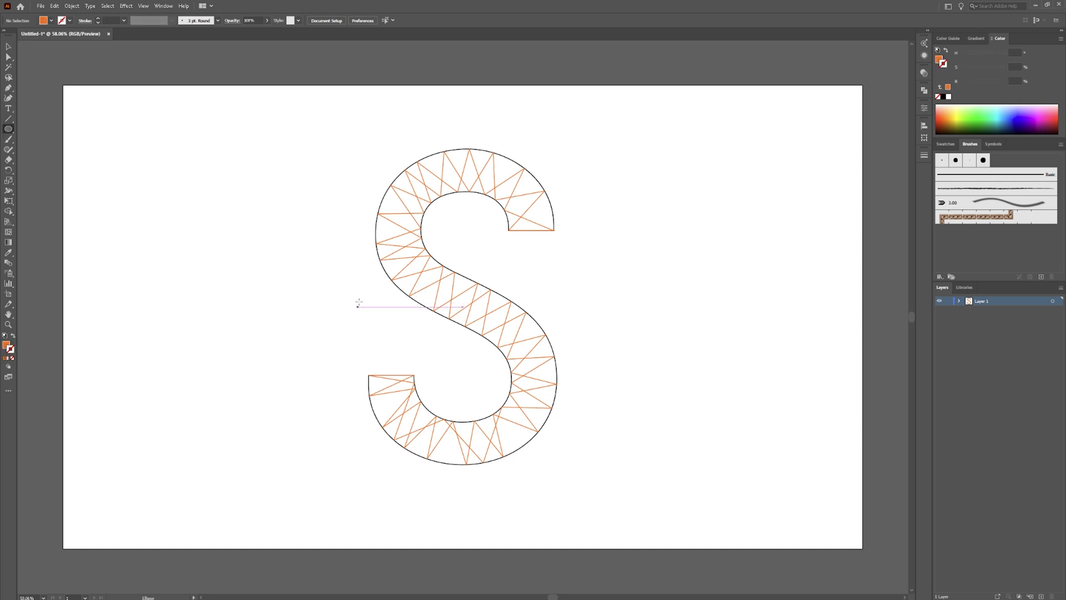
left_click_drag(202, 200, 207, 204)
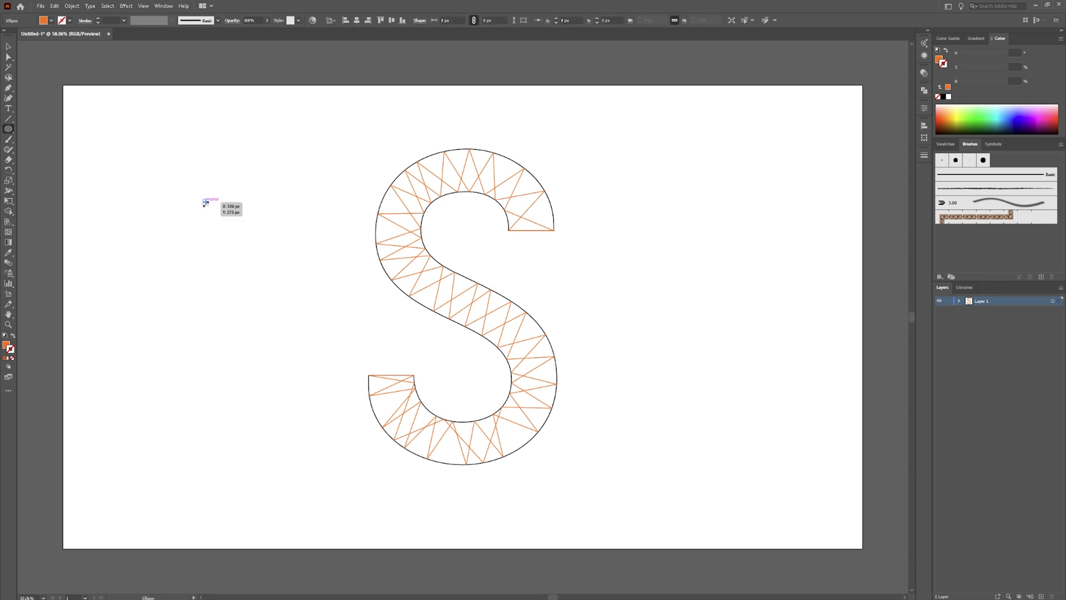
key("v")
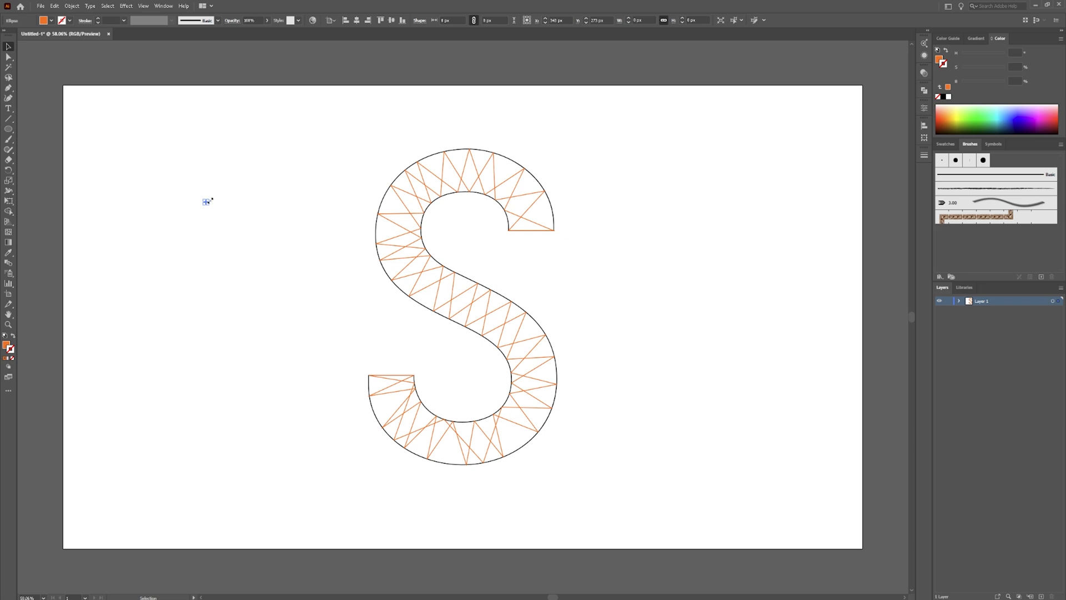
left_click_drag(210, 200, 490, 245)
Move the circle close to the outer left edge of the S's upper bowl
scroll(210, 201, "up", 5)
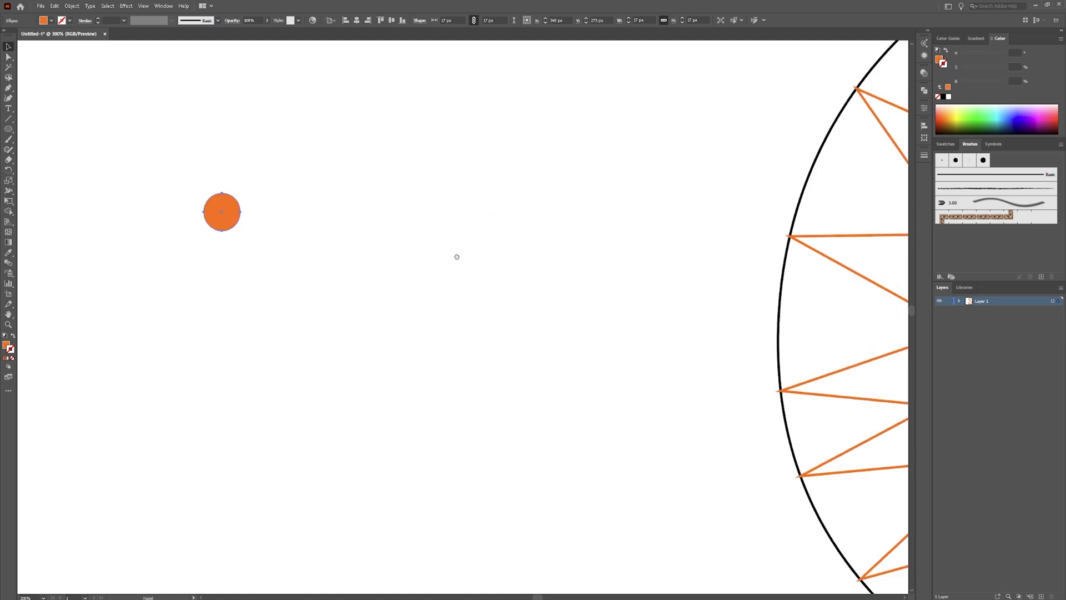
left_click_drag(240, 224, 700, 229)
left_click_drag(706, 272, 455, 243)
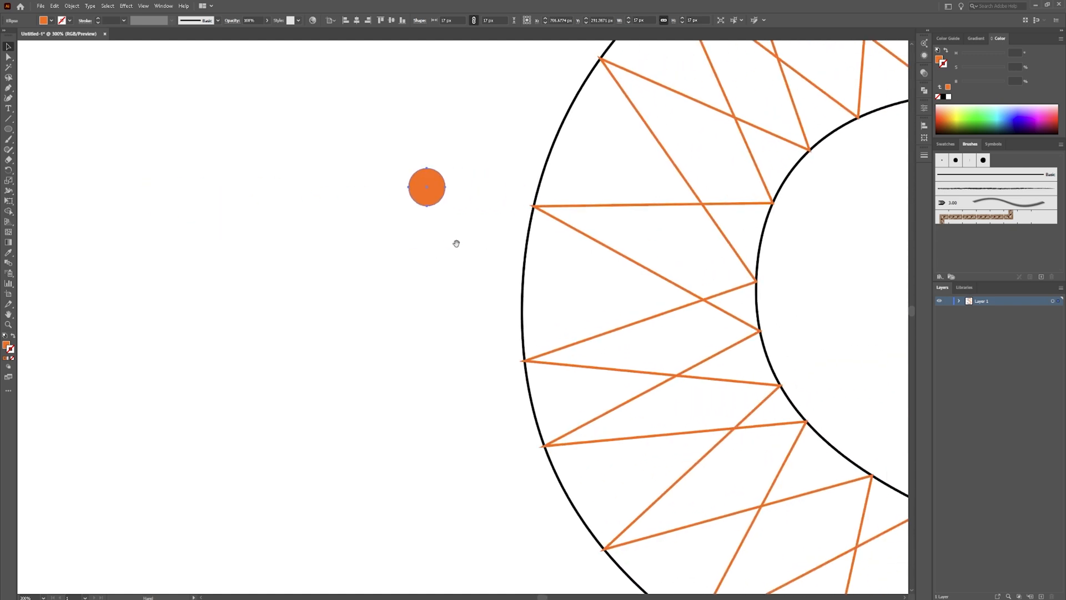
left_click_drag(435, 198, 496, 210)
left_click_drag(488, 255, 397, 293)
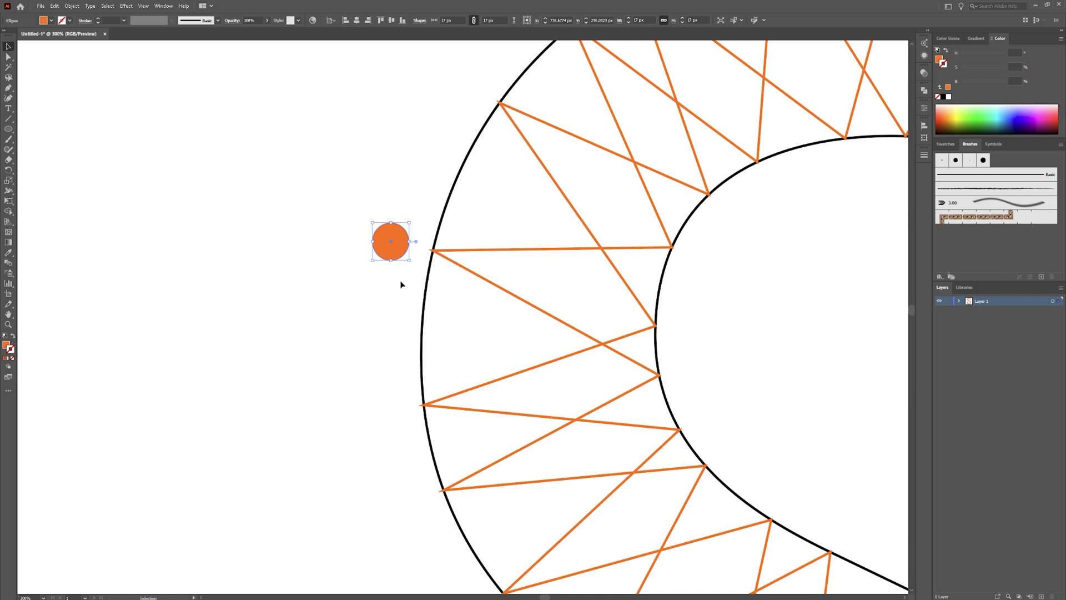
Scale the circle down to about 10 px and place it on the nearest zigzag corner on the outer edge
scroll(400, 280, "down", 3)
scroll(420, 274, "up", 2)
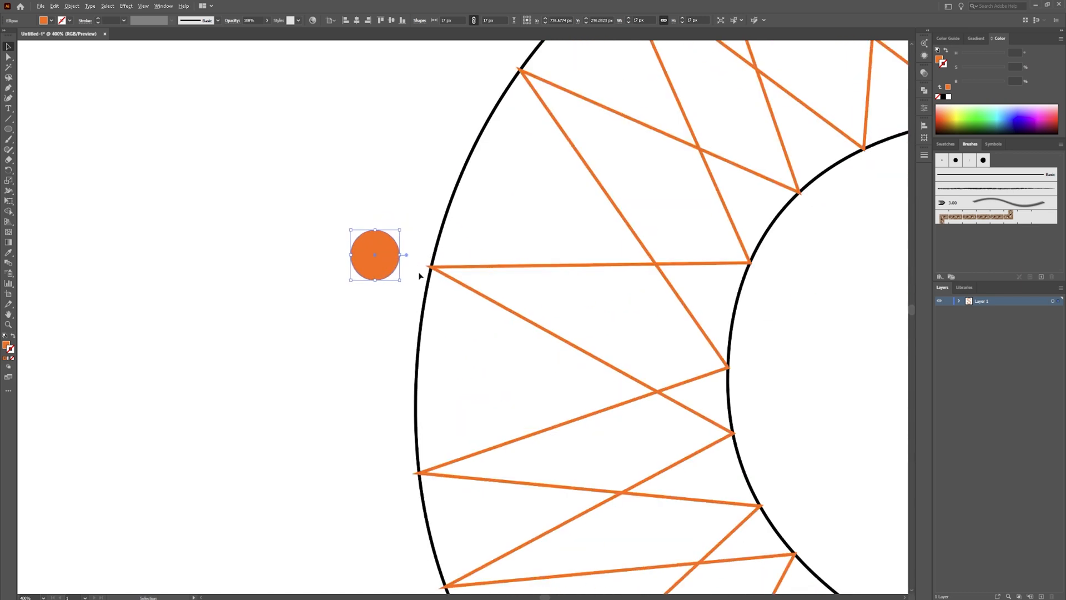
scroll(421, 274, "down", 1)
scroll(414, 274, "up", 3)
scroll(412, 273, "down", 1)
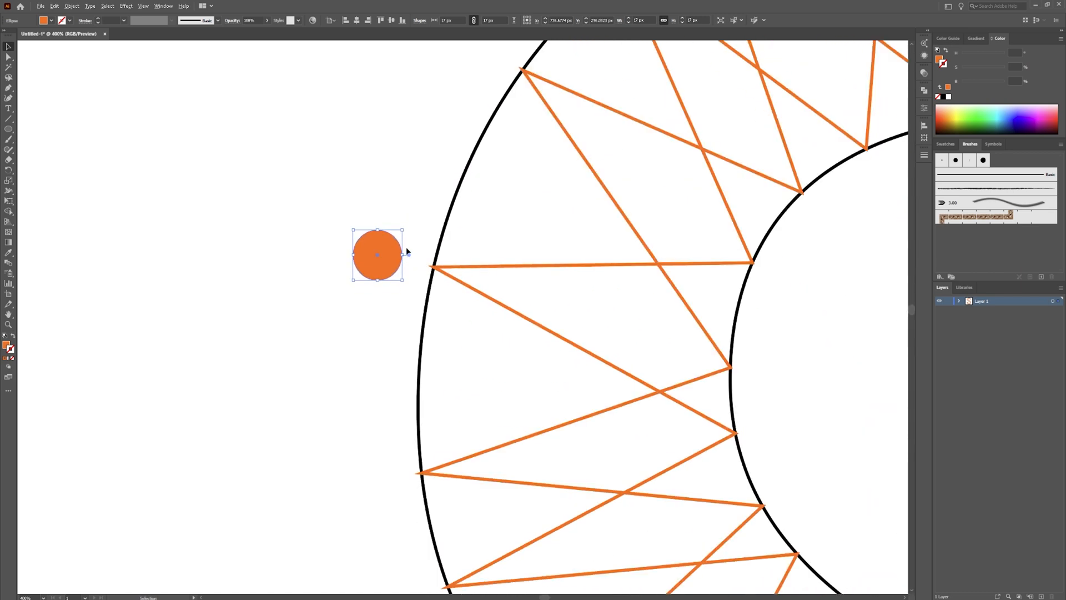
left_click_drag(406, 229, 392, 240)
left_click_drag(422, 273, 438, 275)
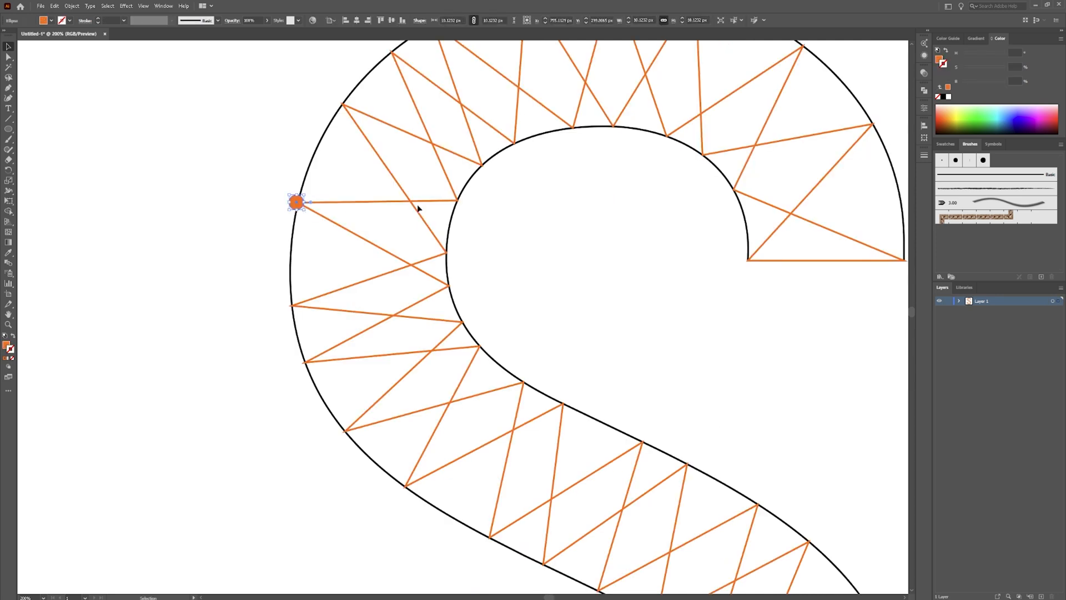
Set the zigzag path's stroke weight to 2 pt
left_click(409, 205)
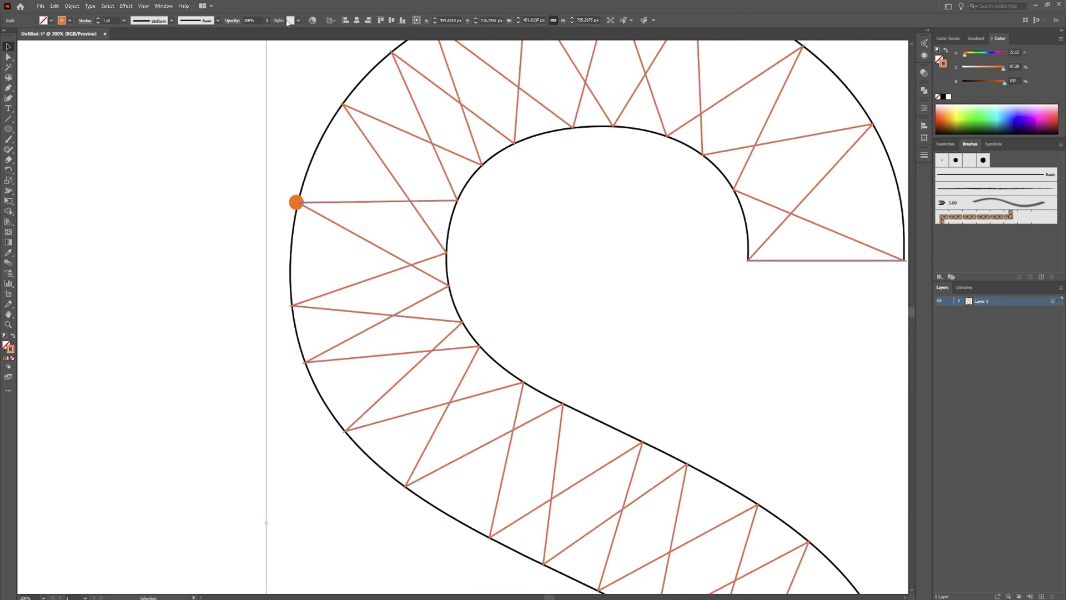
left_click(98, 20)
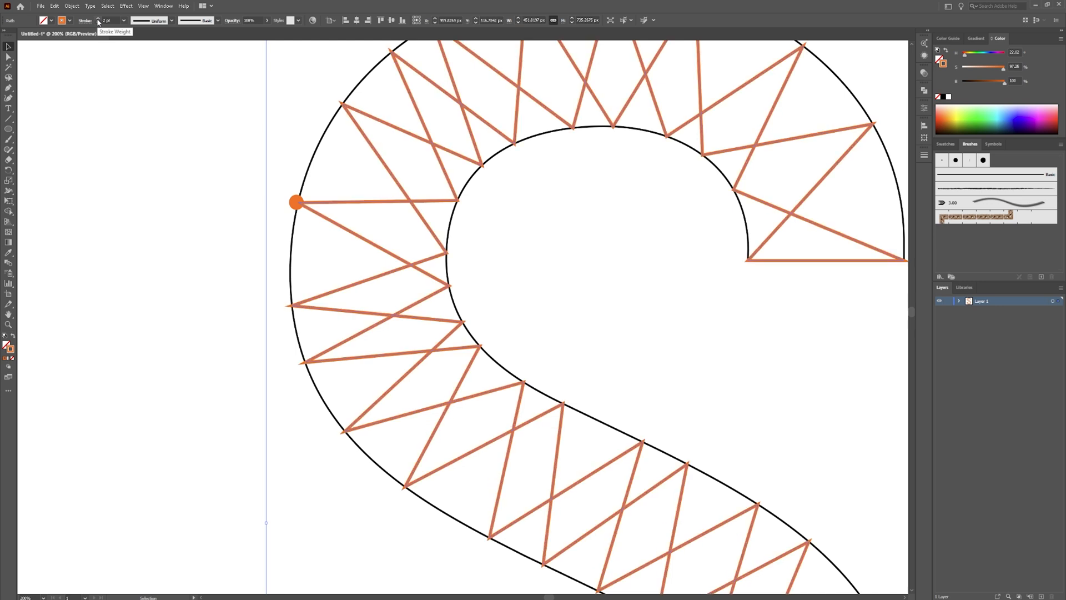
left_click(98, 20)
Recolour the circle's fill to a darker orange with 100% saturation and about 87% brightness
left_click(296, 202)
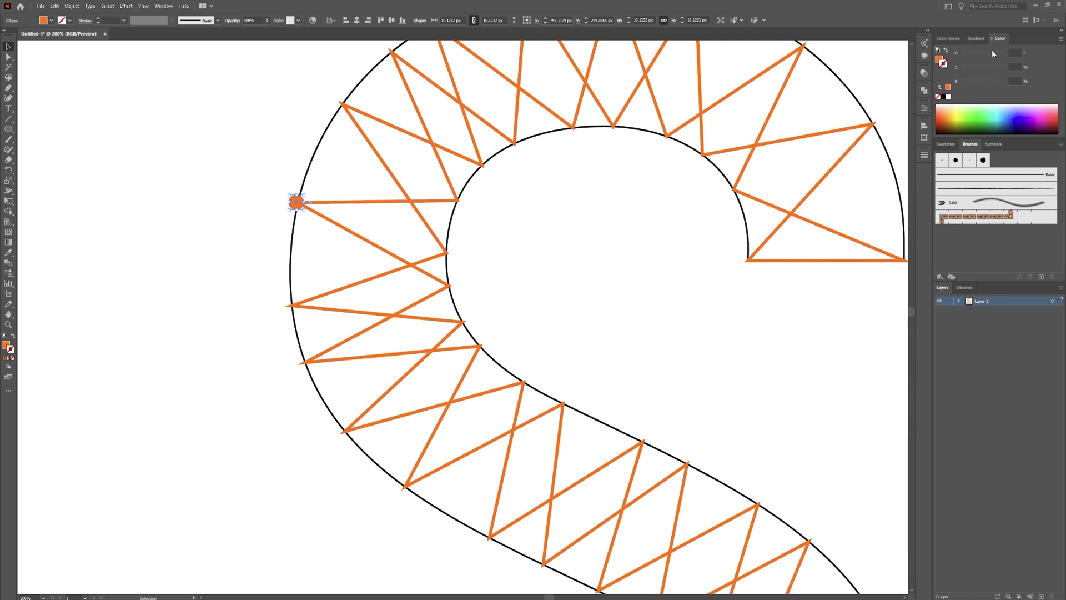
left_click(939, 59)
mouse_move(1002, 83)
left_mouse_down()
mouse_move(1005, 69)
mouse_move(1000, 83)
left_mouse_up()
left_click(996, 70)
left_click(145, 202)
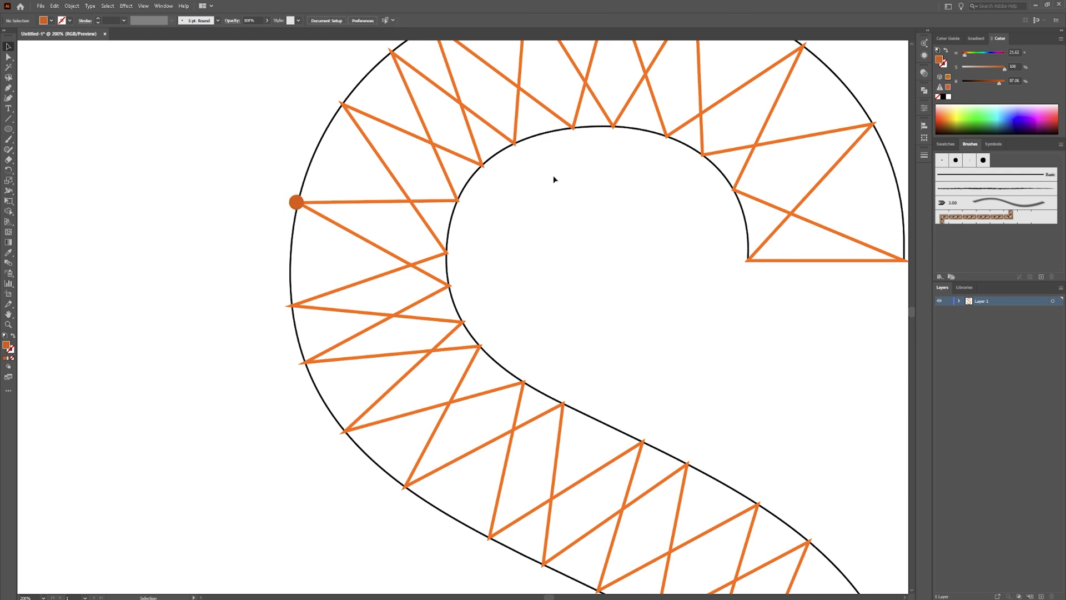
Move the dark orange circle off the S into the empty space just left of the upper bowl
scroll(549, 171, "down", 2)
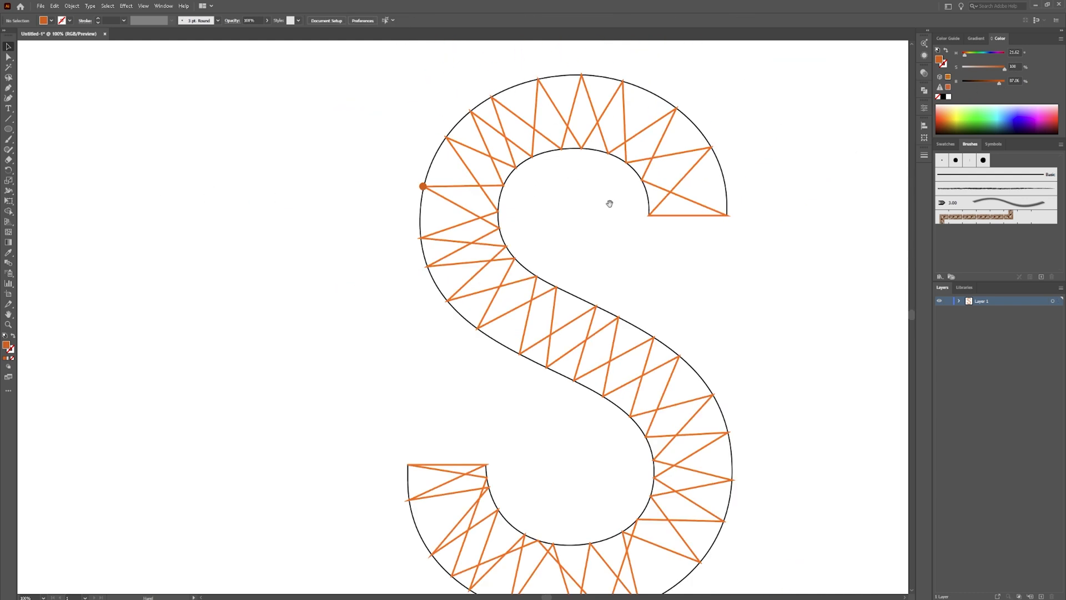
left_click_drag(609, 204, 544, 183)
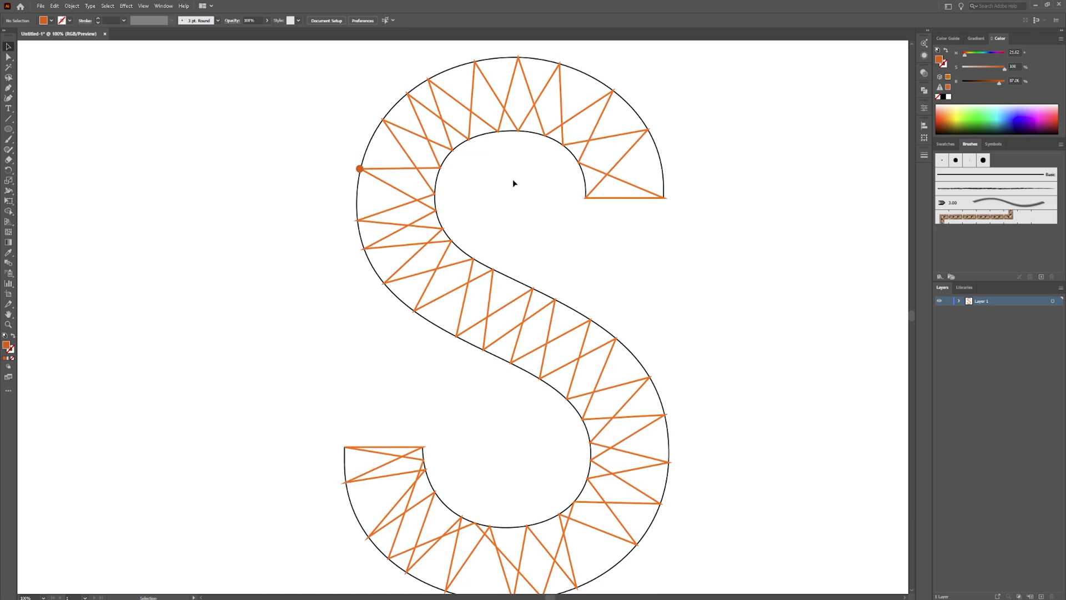
scroll(512, 179, "down", 1)
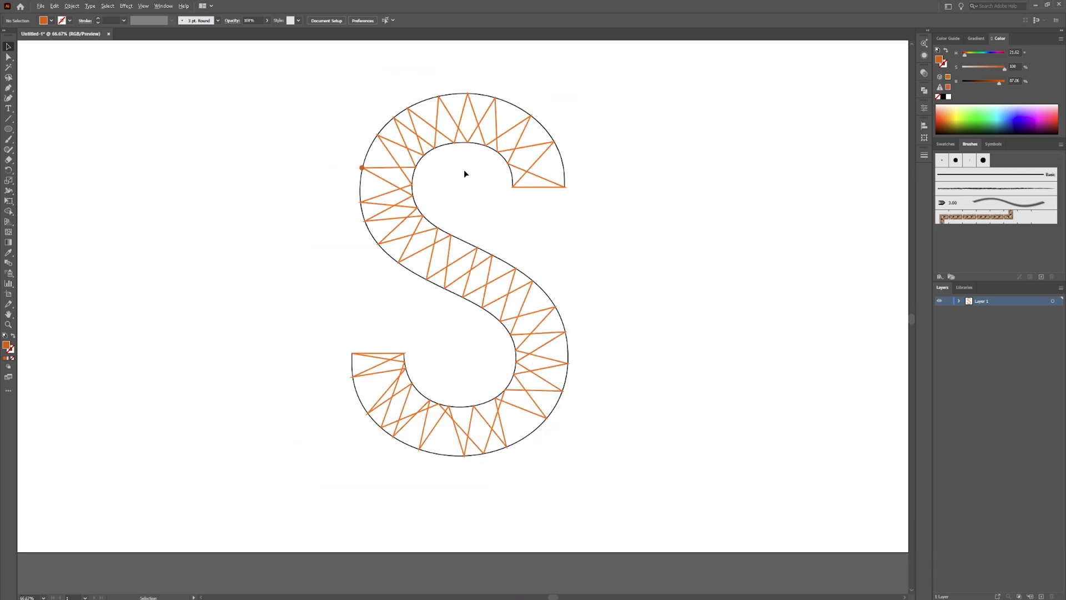
scroll(465, 174, "up", 1)
mouse_move(310, 166)
left_mouse_down()
mouse_move(288, 159)
mouse_move(306, 172)
left_mouse_up()
left_click(271, 160)
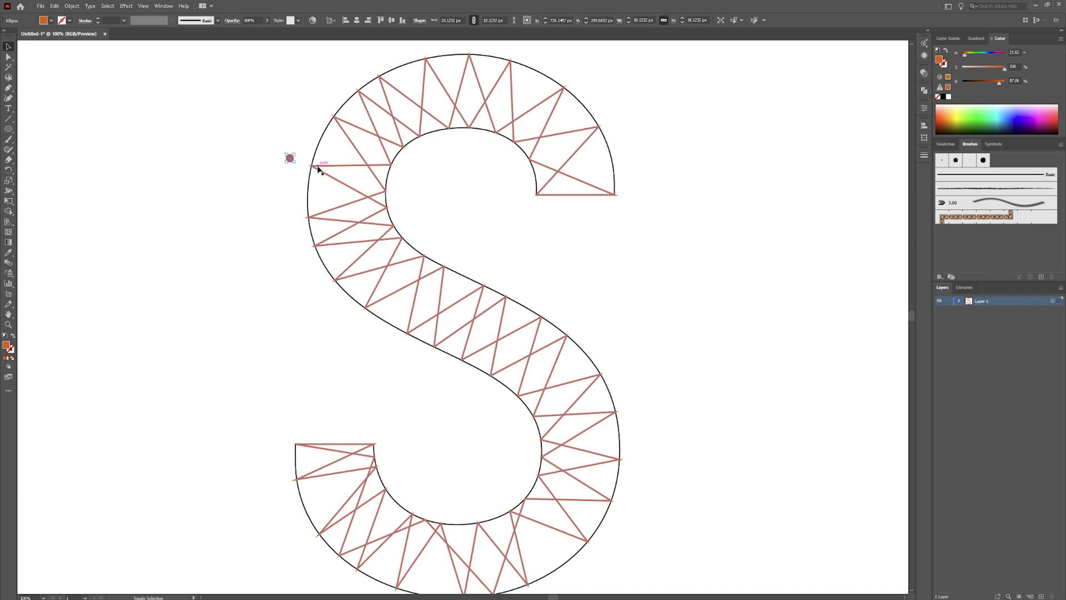
Add the zigzag path to the circle's selection and run the Dup At Selected Anchors script
left_click(319, 169)
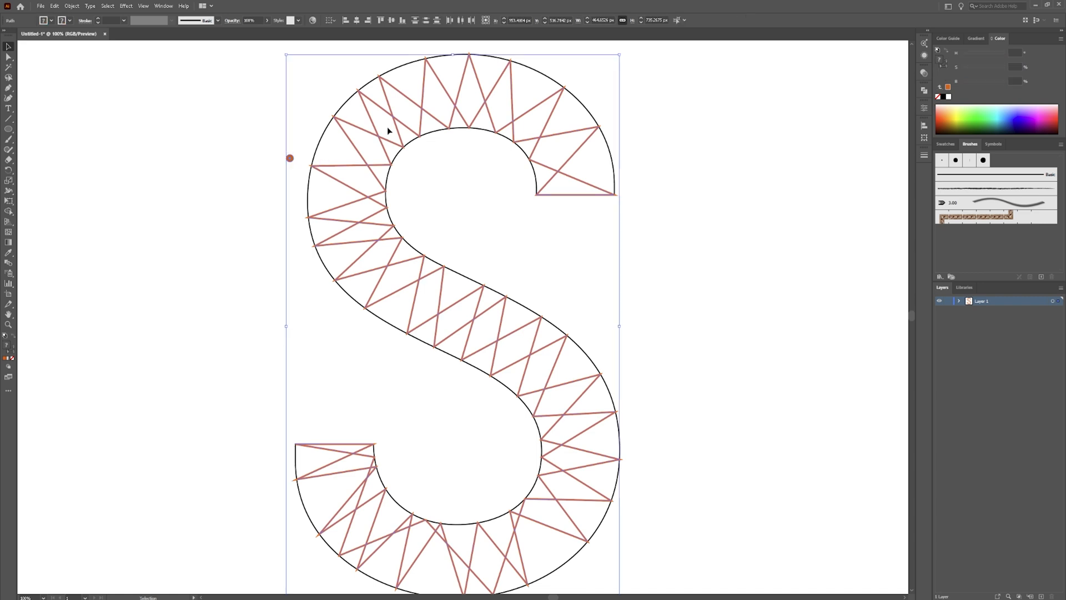
left_click(40, 6)
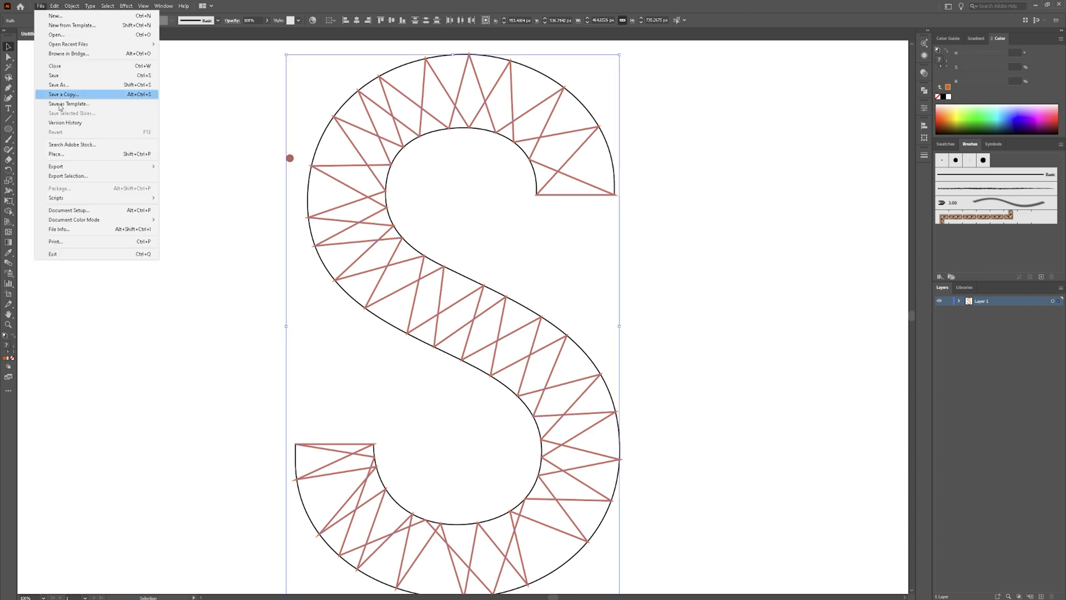
mouse_move(102, 200)
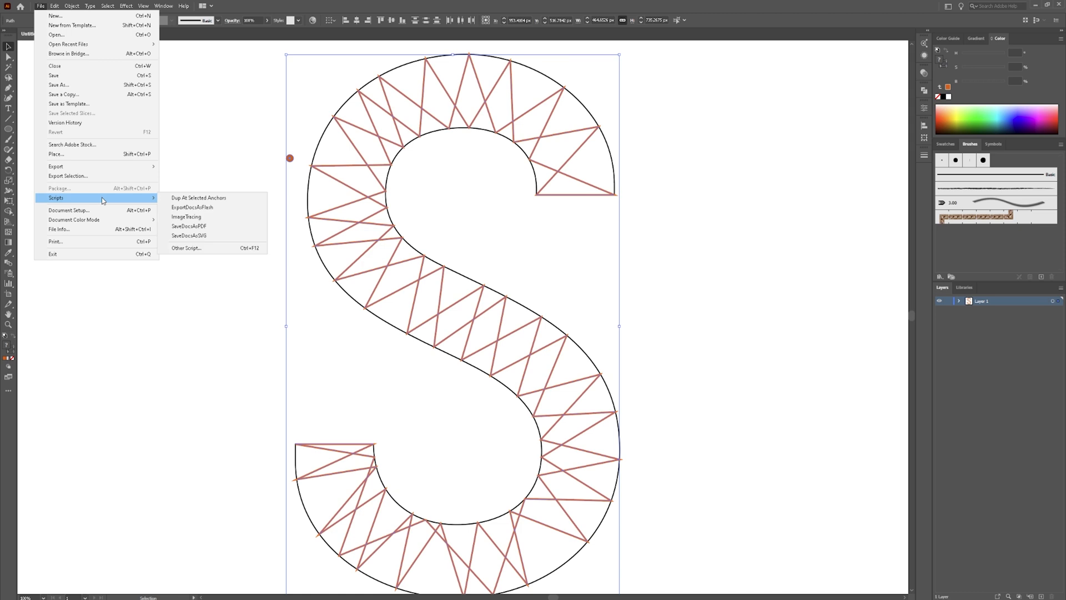
left_click(211, 198)
left_click(219, 188)
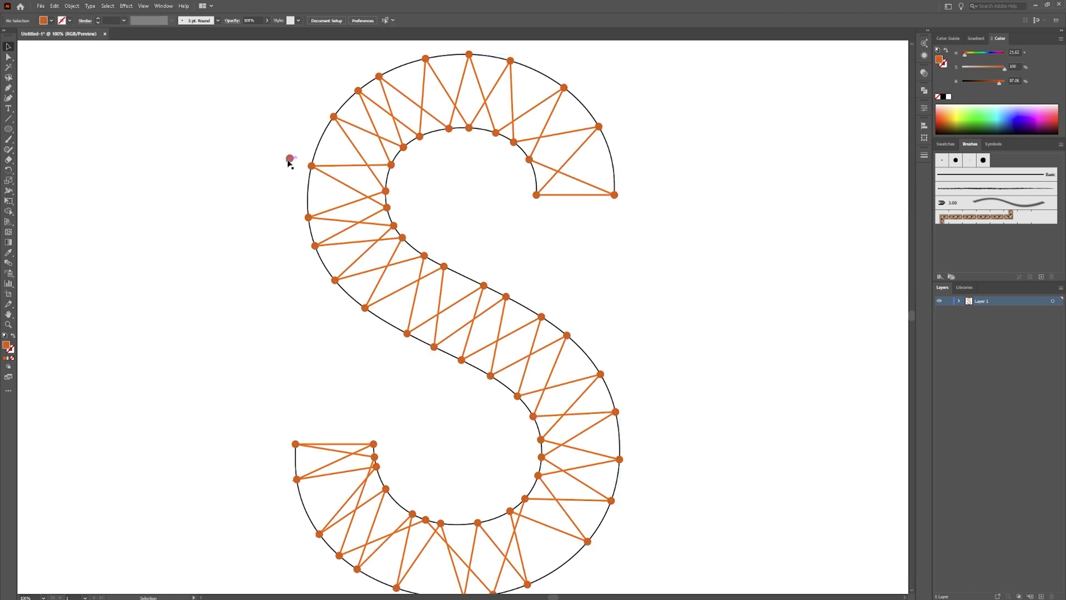
Delete the original circle beside the S and the black outline of the letter
left_click_drag(288, 160, 247, 172)
key("Delete")
scroll(414, 198, "down", 1)
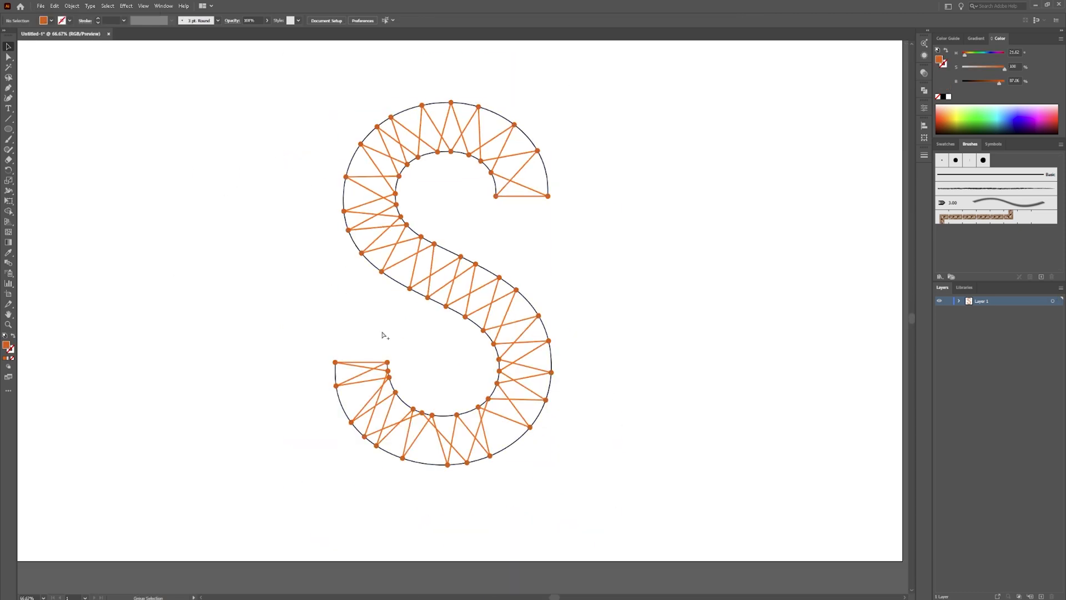
left_click(390, 379)
key("Delete")
Paste the S shape in back of the zigzag and fill it with a linear red-to-yellow gradient without stroke
left_click_drag(9, 87, 39, 98)
left_click(55, 6)
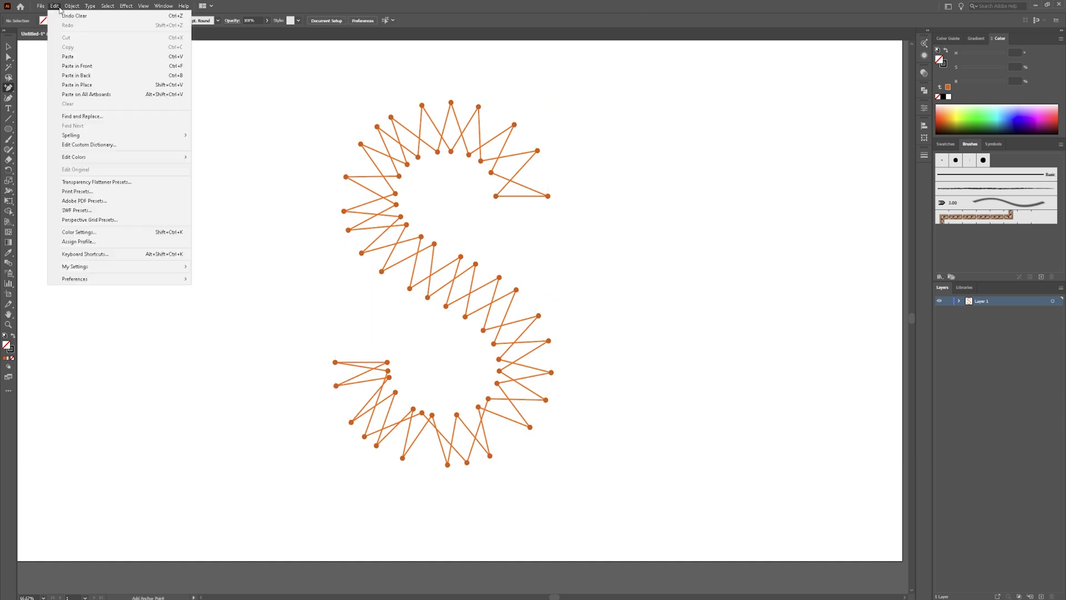
left_click(69, 74)
left_click(13, 336)
left_click(8, 358)
double_click(939, 119)
left_click(965, 146)
double_click(1049, 119)
left_click(965, 146)
left_click(972, 147)
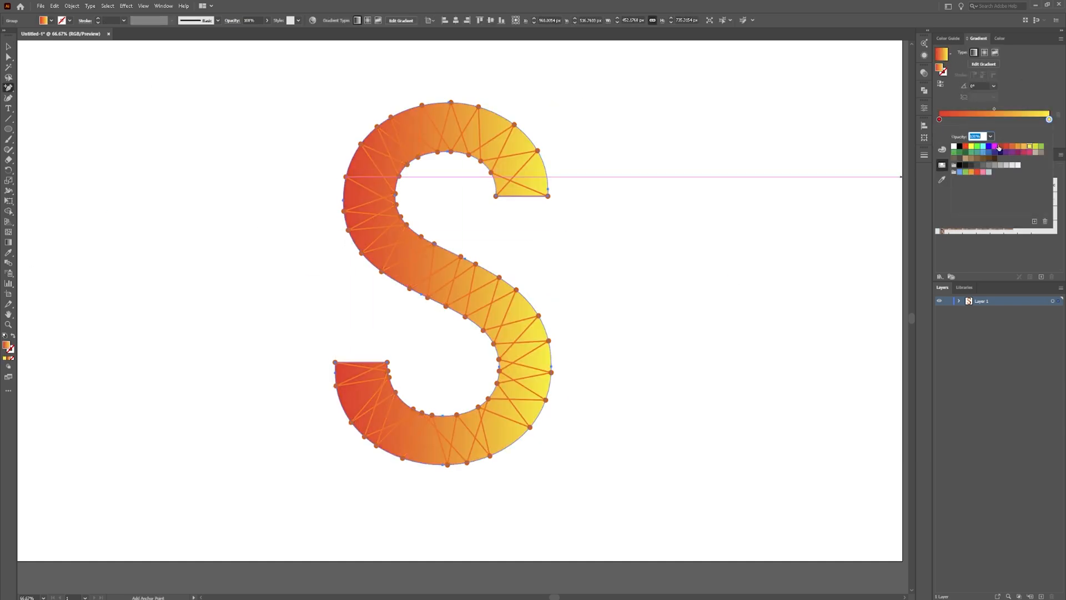
Redirect the S's gradient to about -170°, running from red beyond its right side to yellow at the middle stroke's left edge
key("g")
left_click_drag(447, 280, 573, 255)
left_click_drag(642, 248, 391, 295)
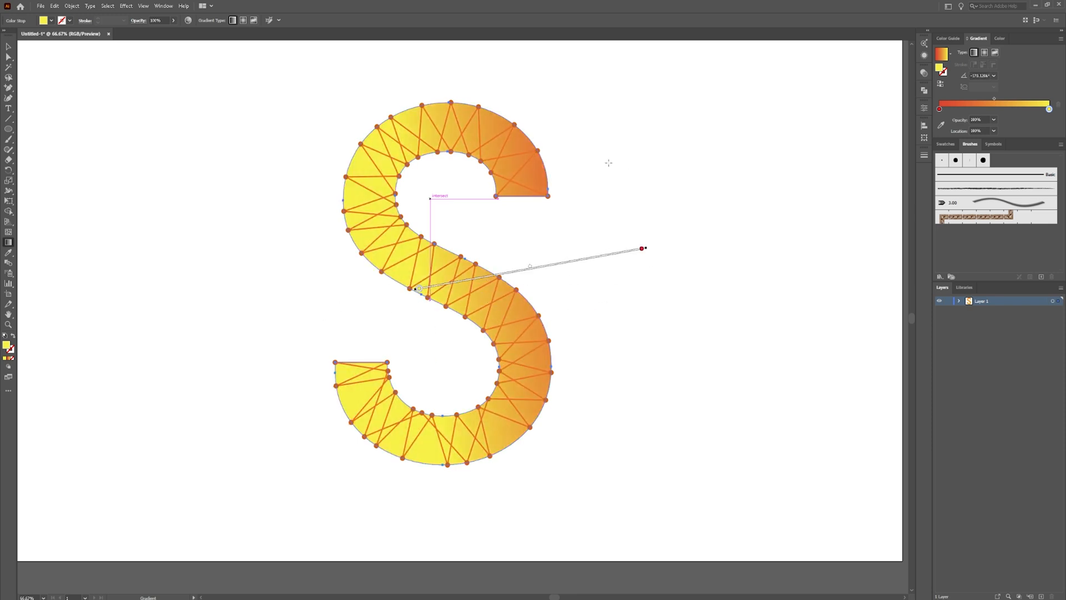
key("v")
left_click(548, 195)
left_click(598, 173)
left_click_drag(598, 173, 622, 195)
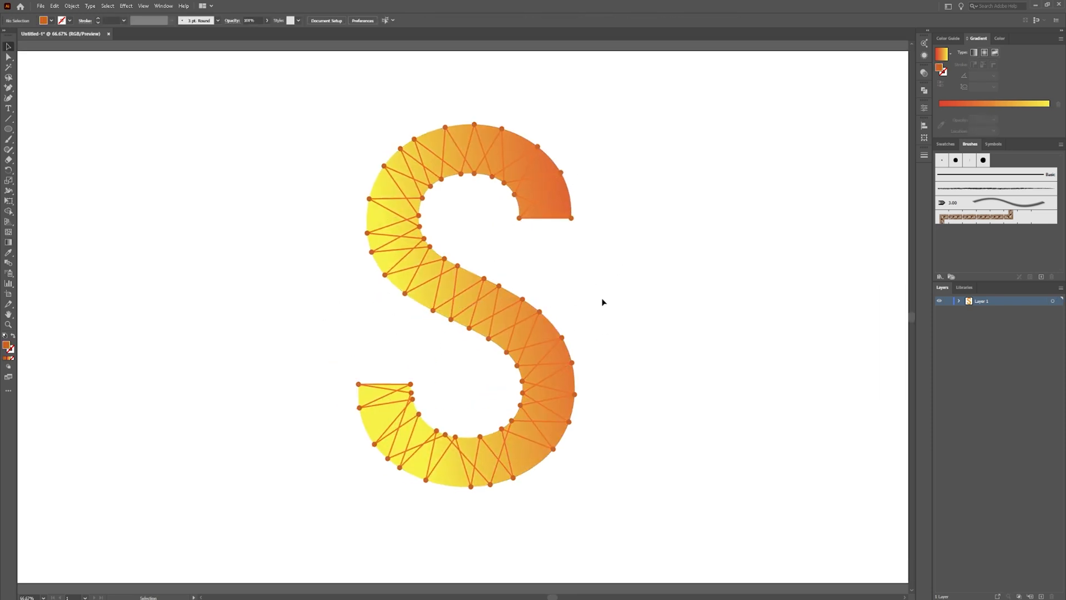